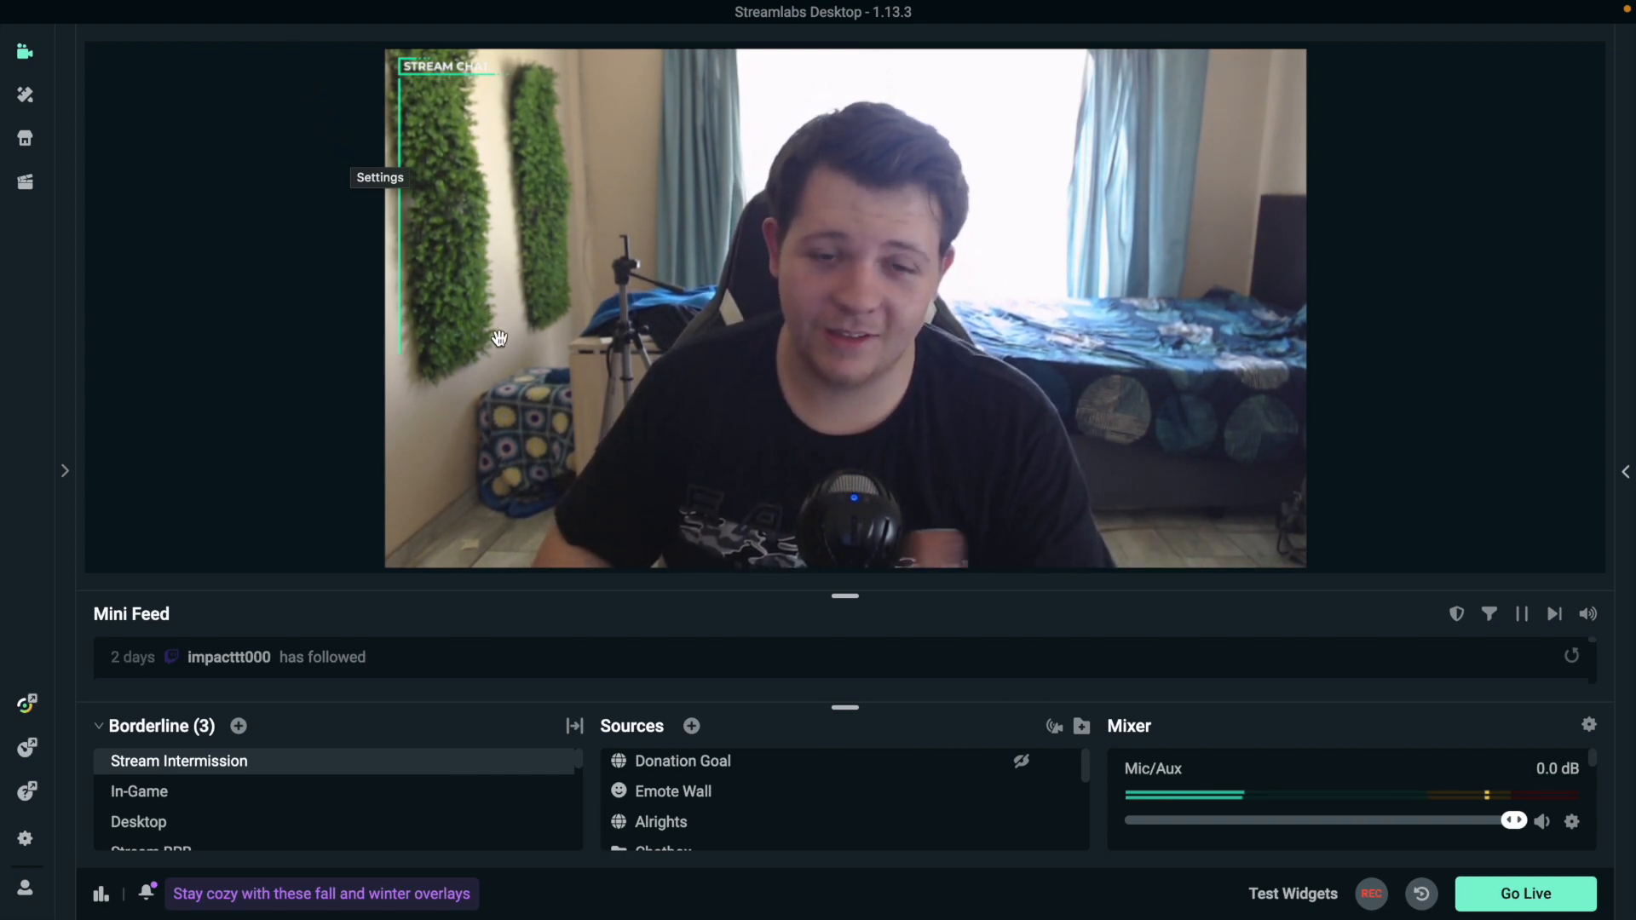
Step: Set the stream type to Custom Streaming Server in the Stream settings
click(25, 840)
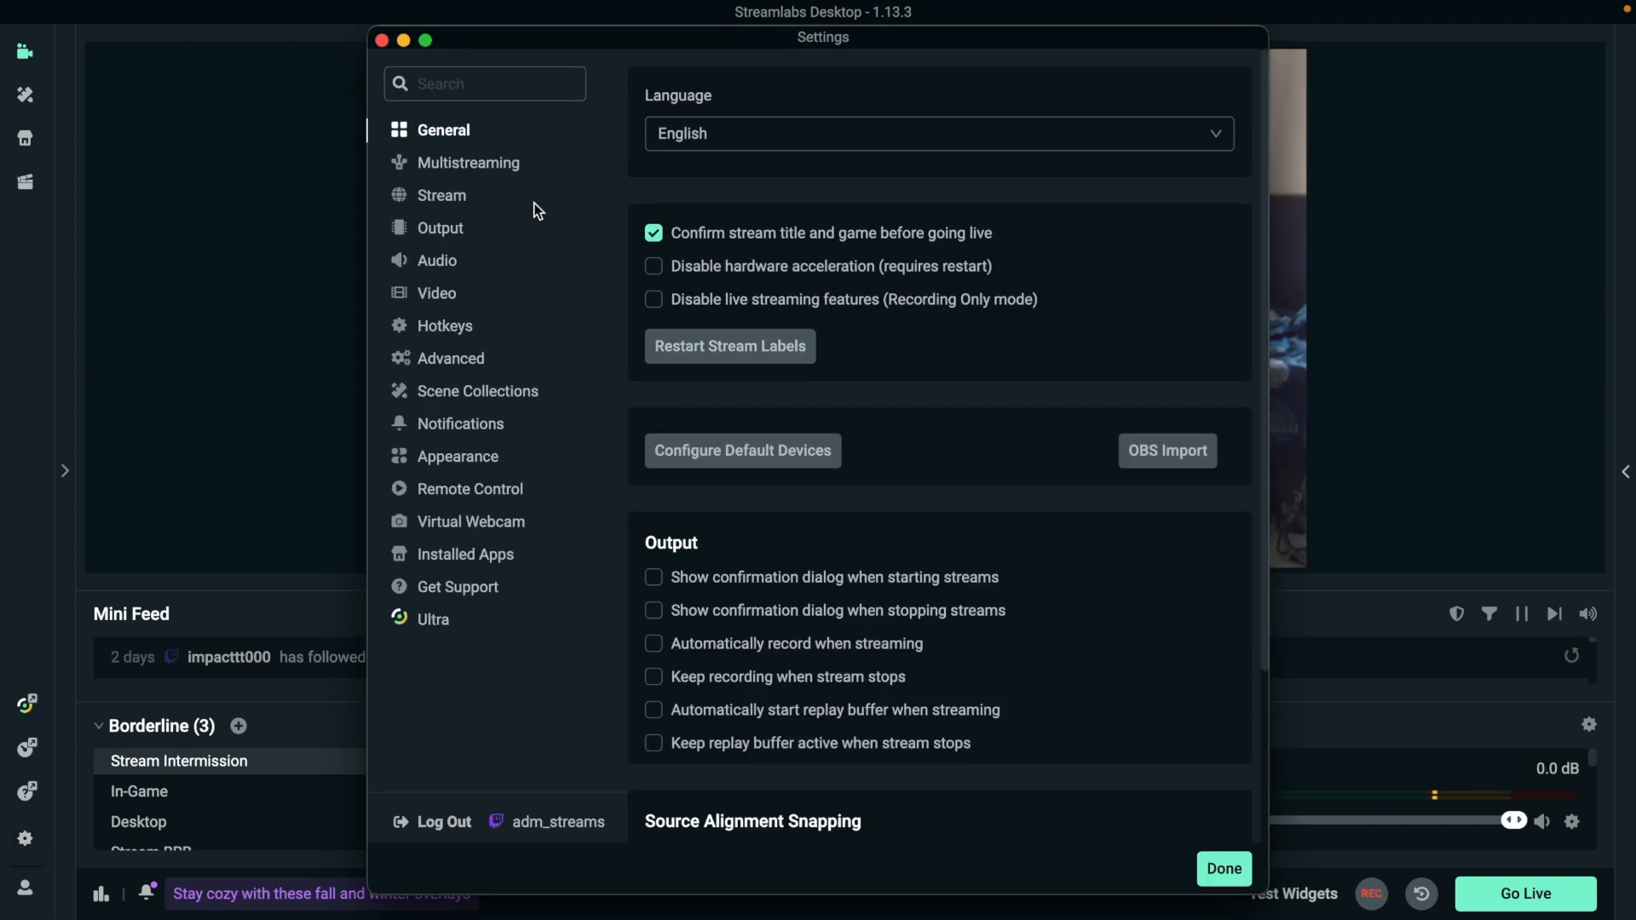
click(456, 205)
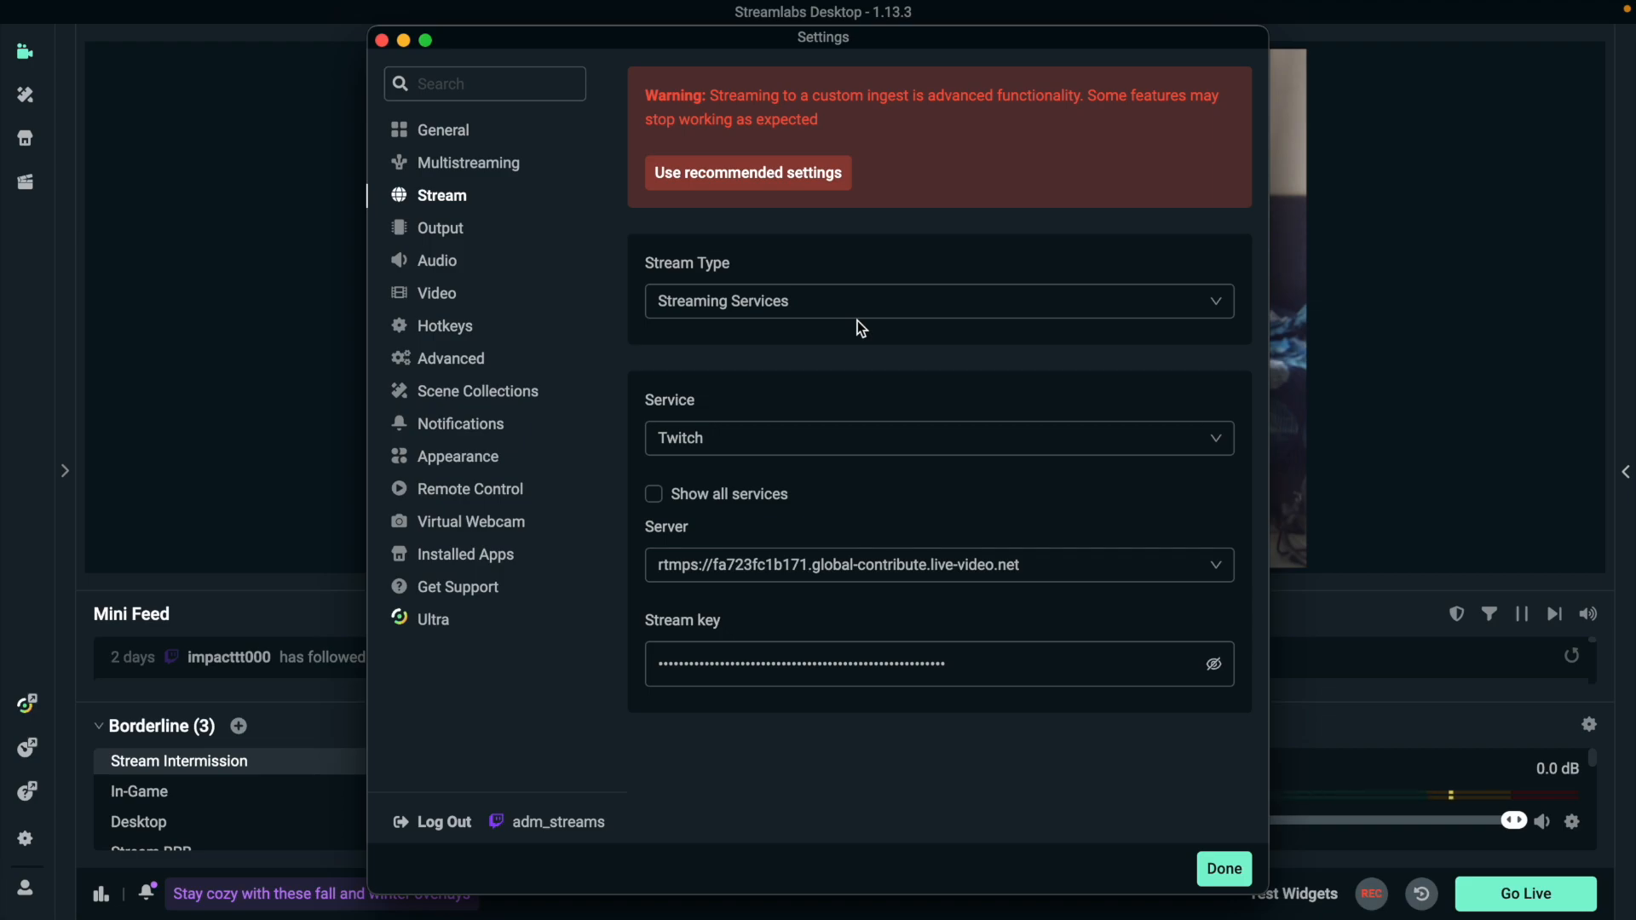
click(761, 300)
click(801, 378)
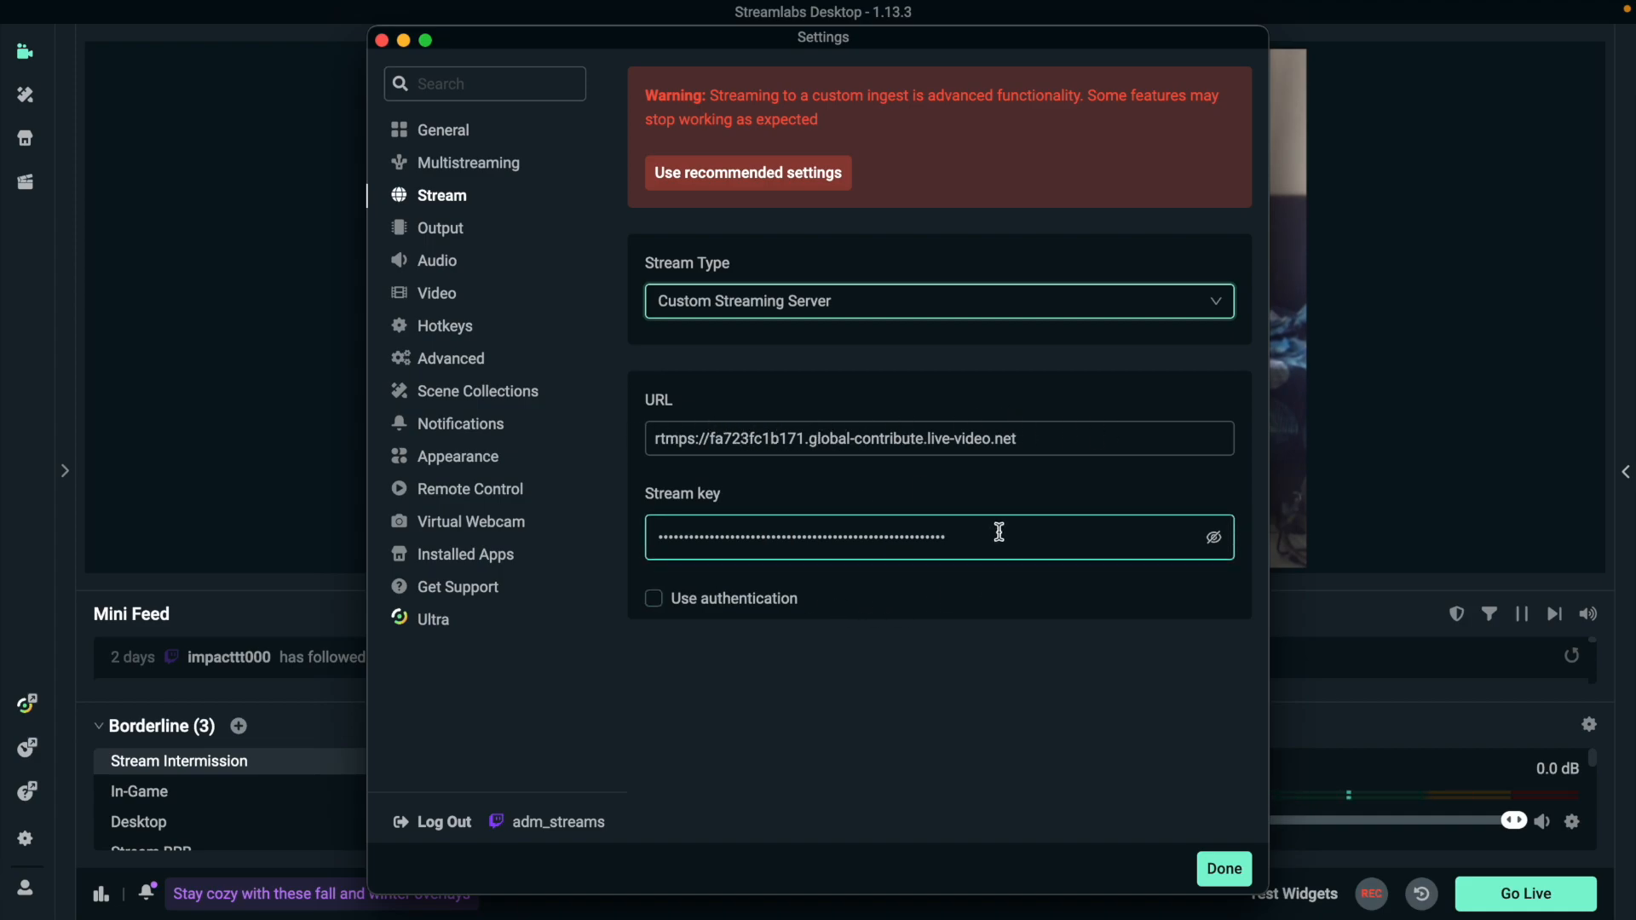
Step: Switch to Kick in the browser and copy the Stream URL from the Creator Dashboard's Stream Key settings
key(ctrl+Right)
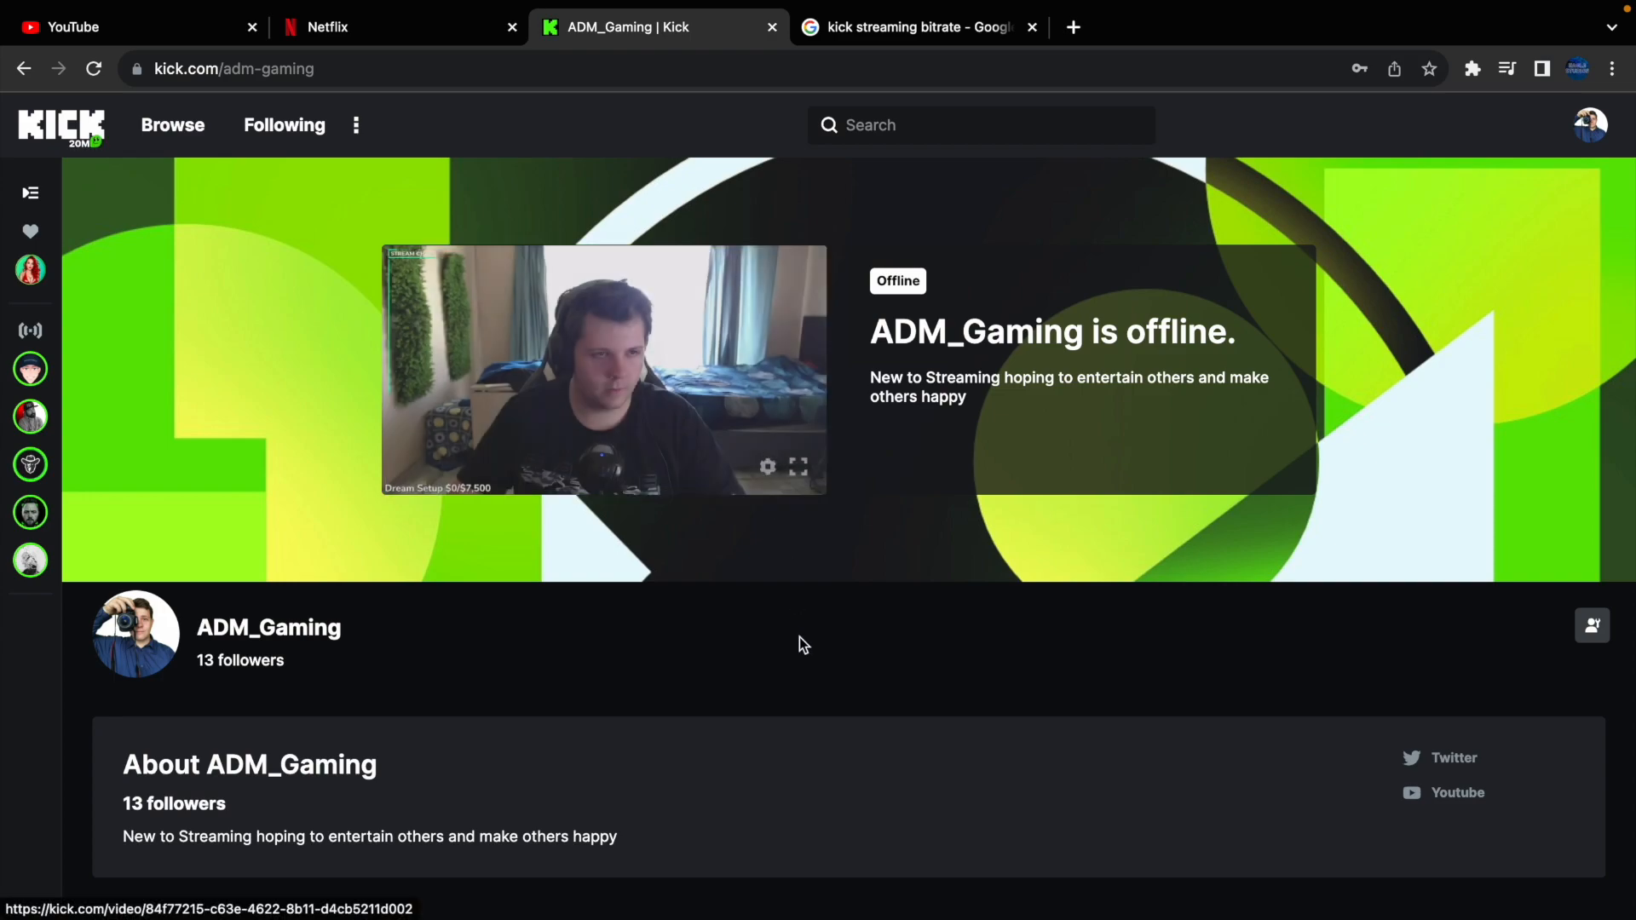
click(1583, 130)
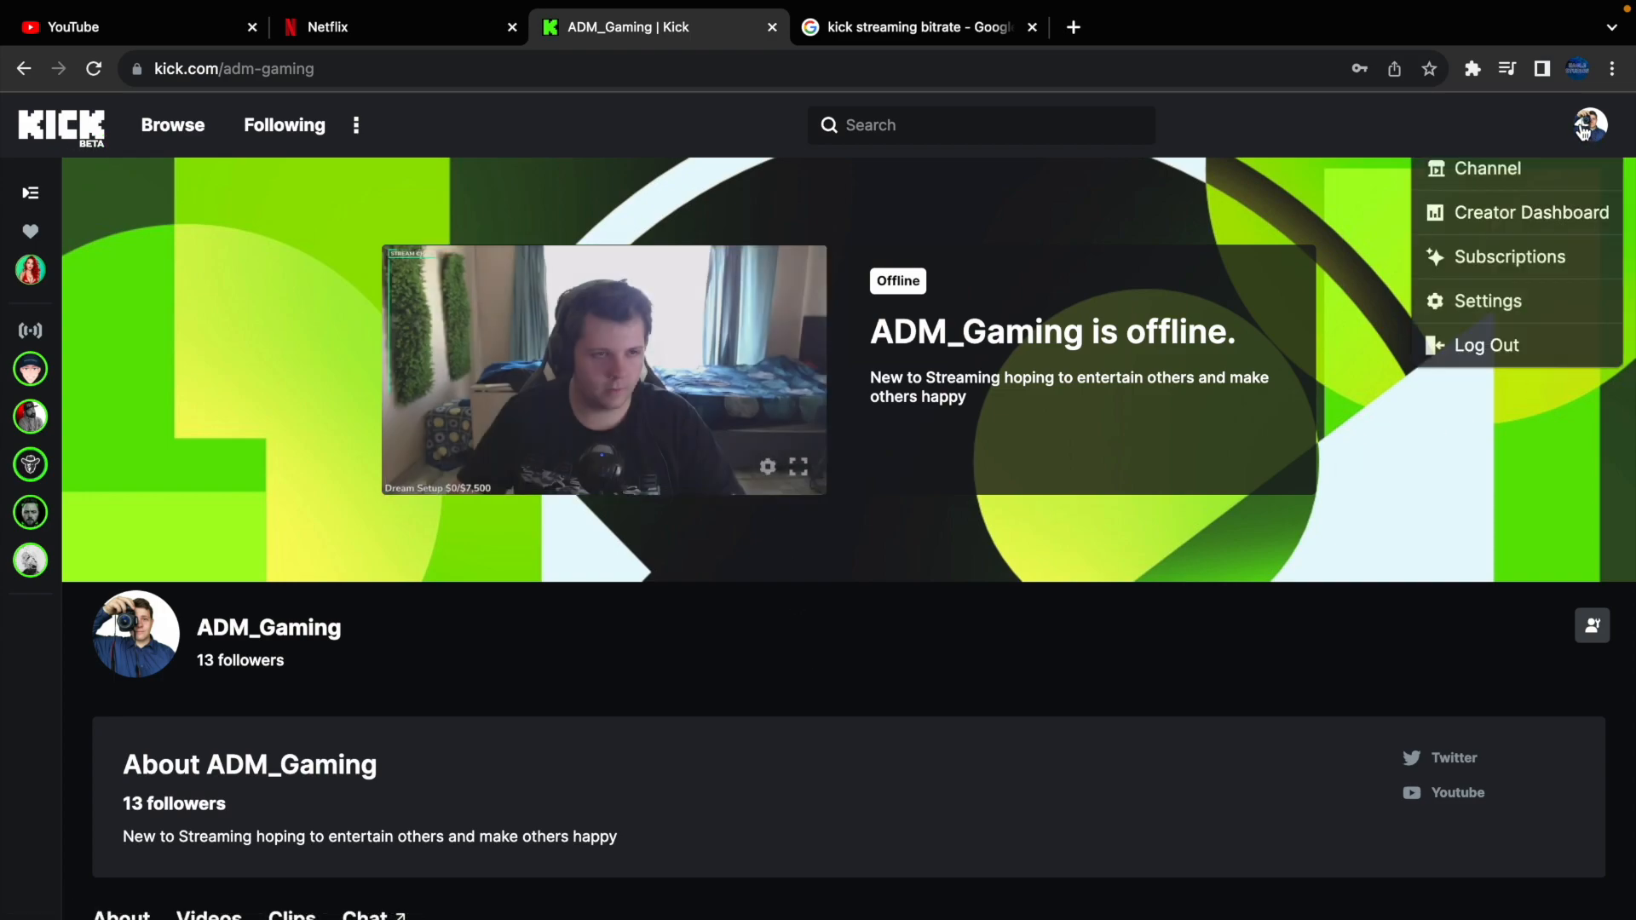
click(1523, 214)
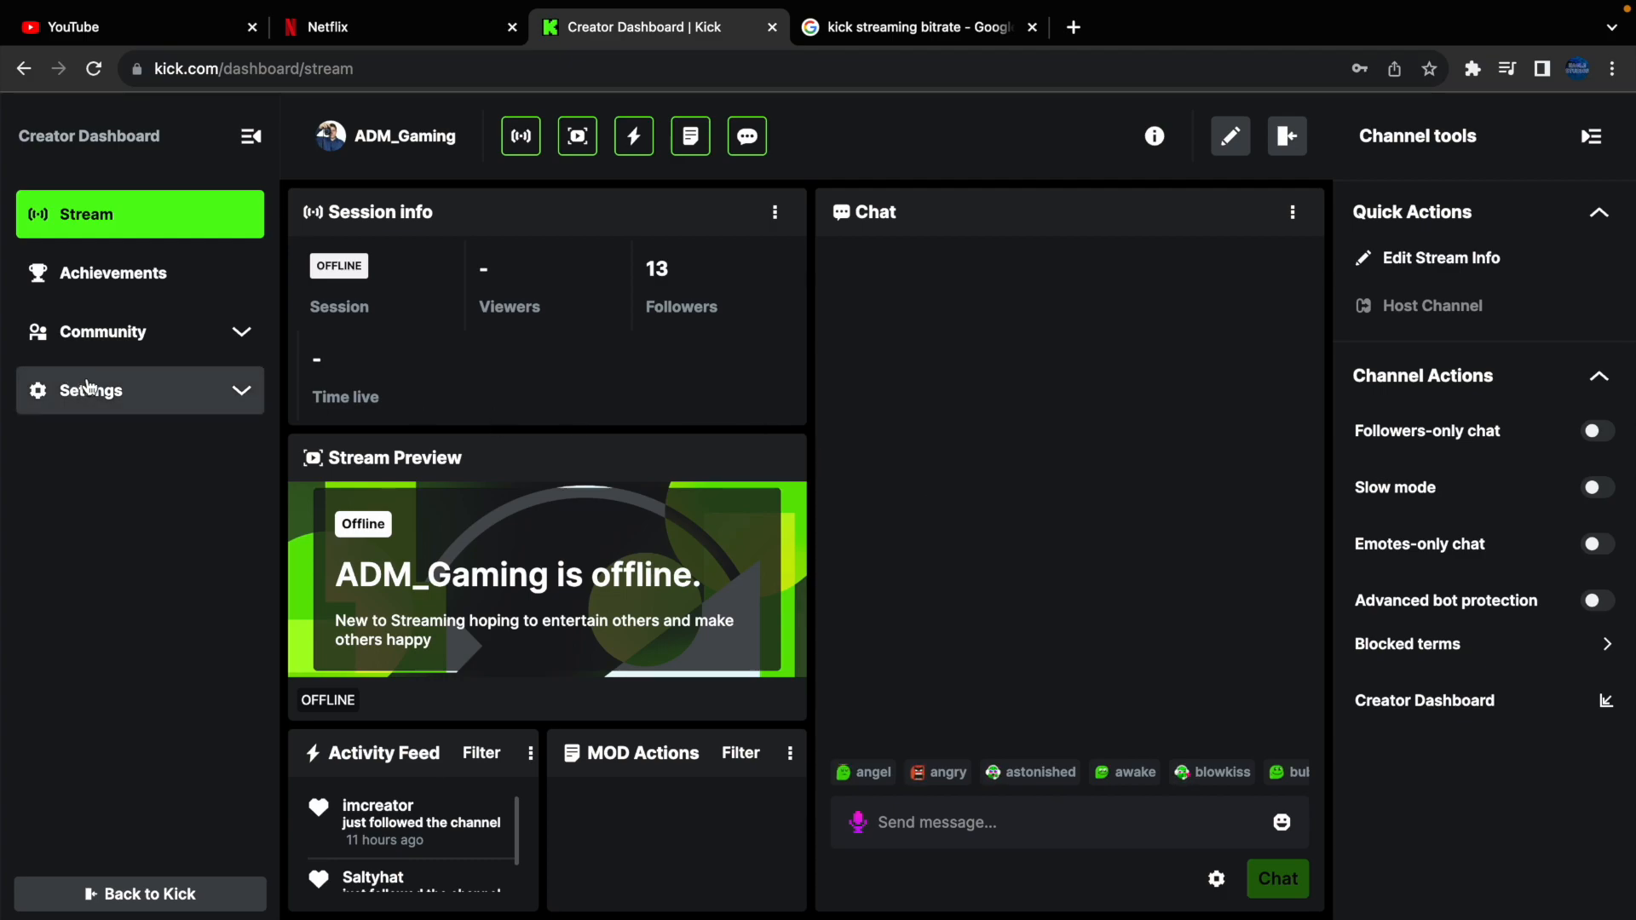
click(113, 395)
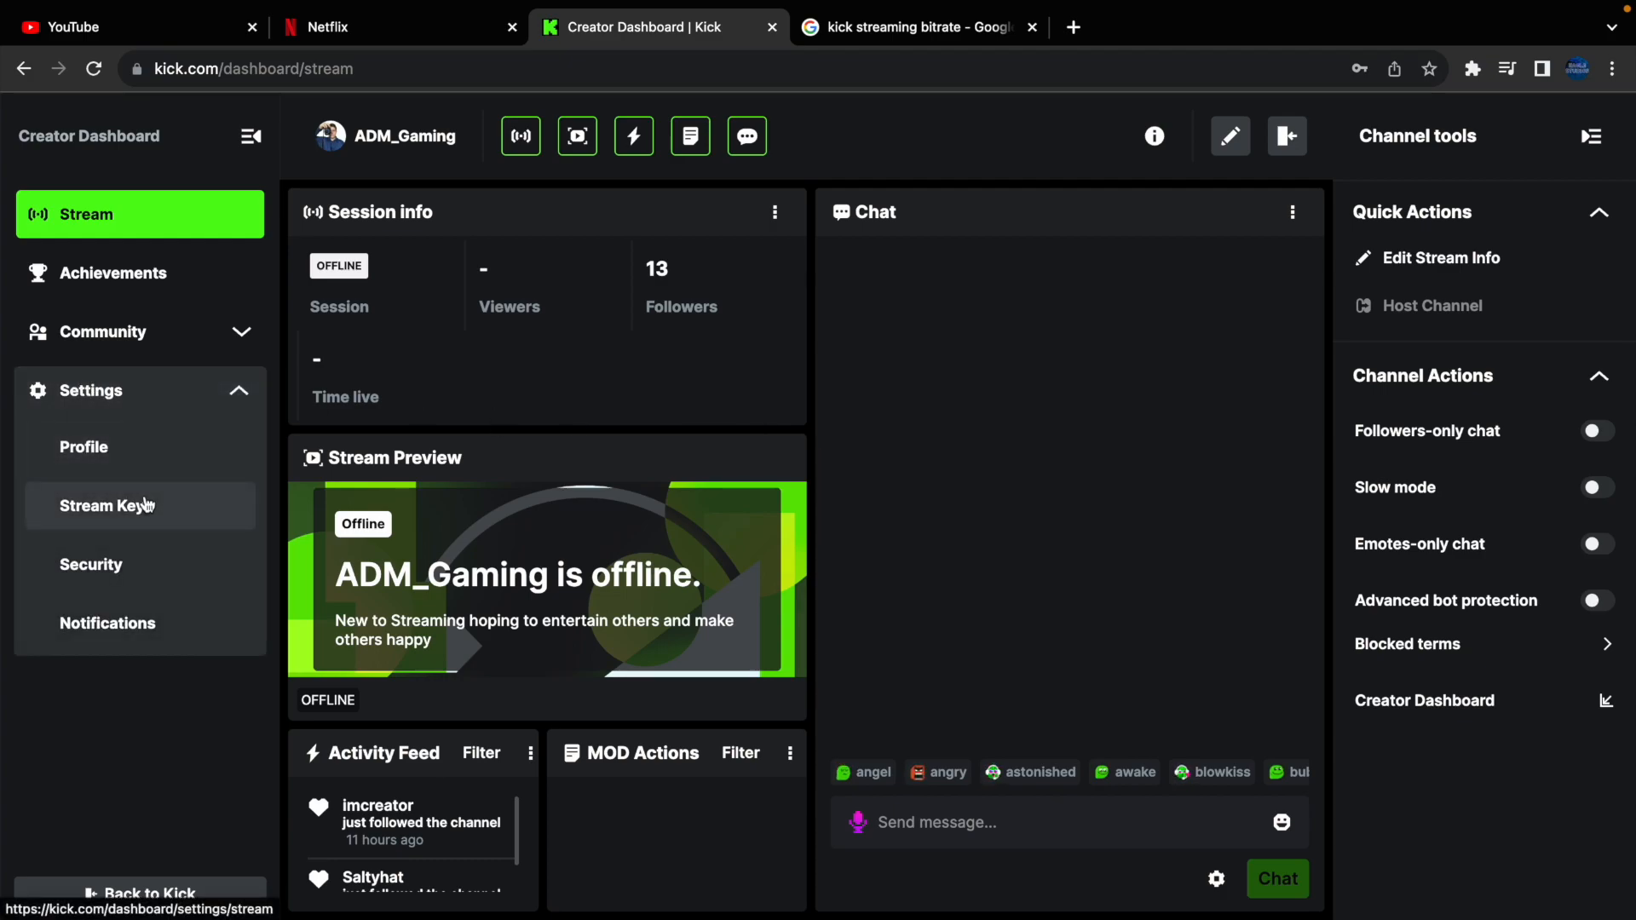
click(147, 503)
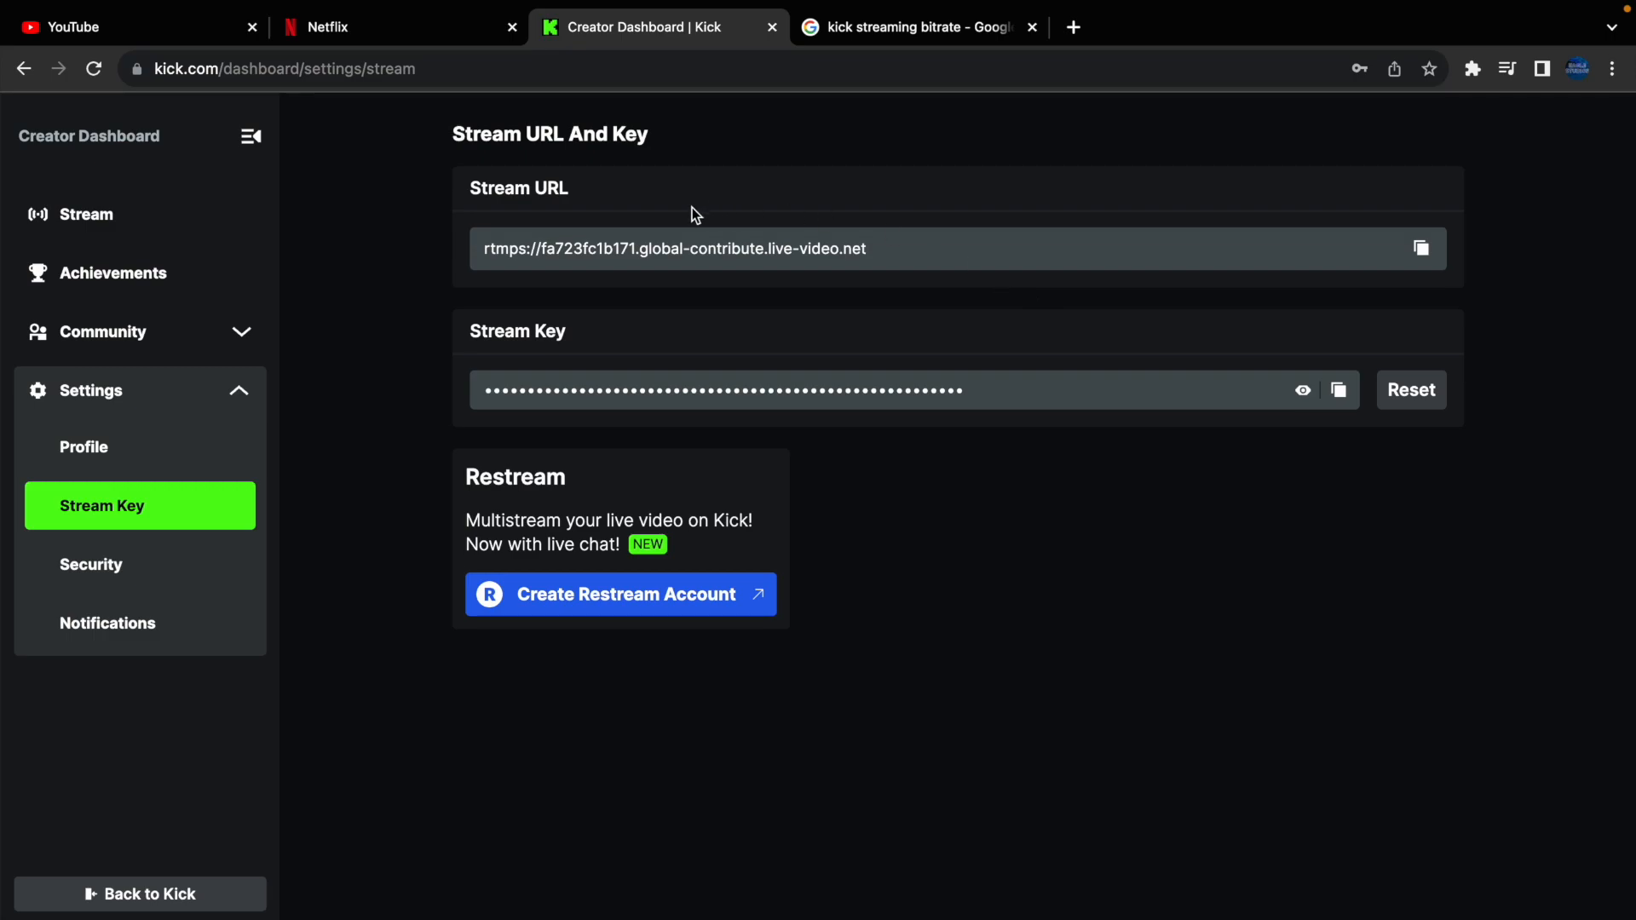
click(1423, 248)
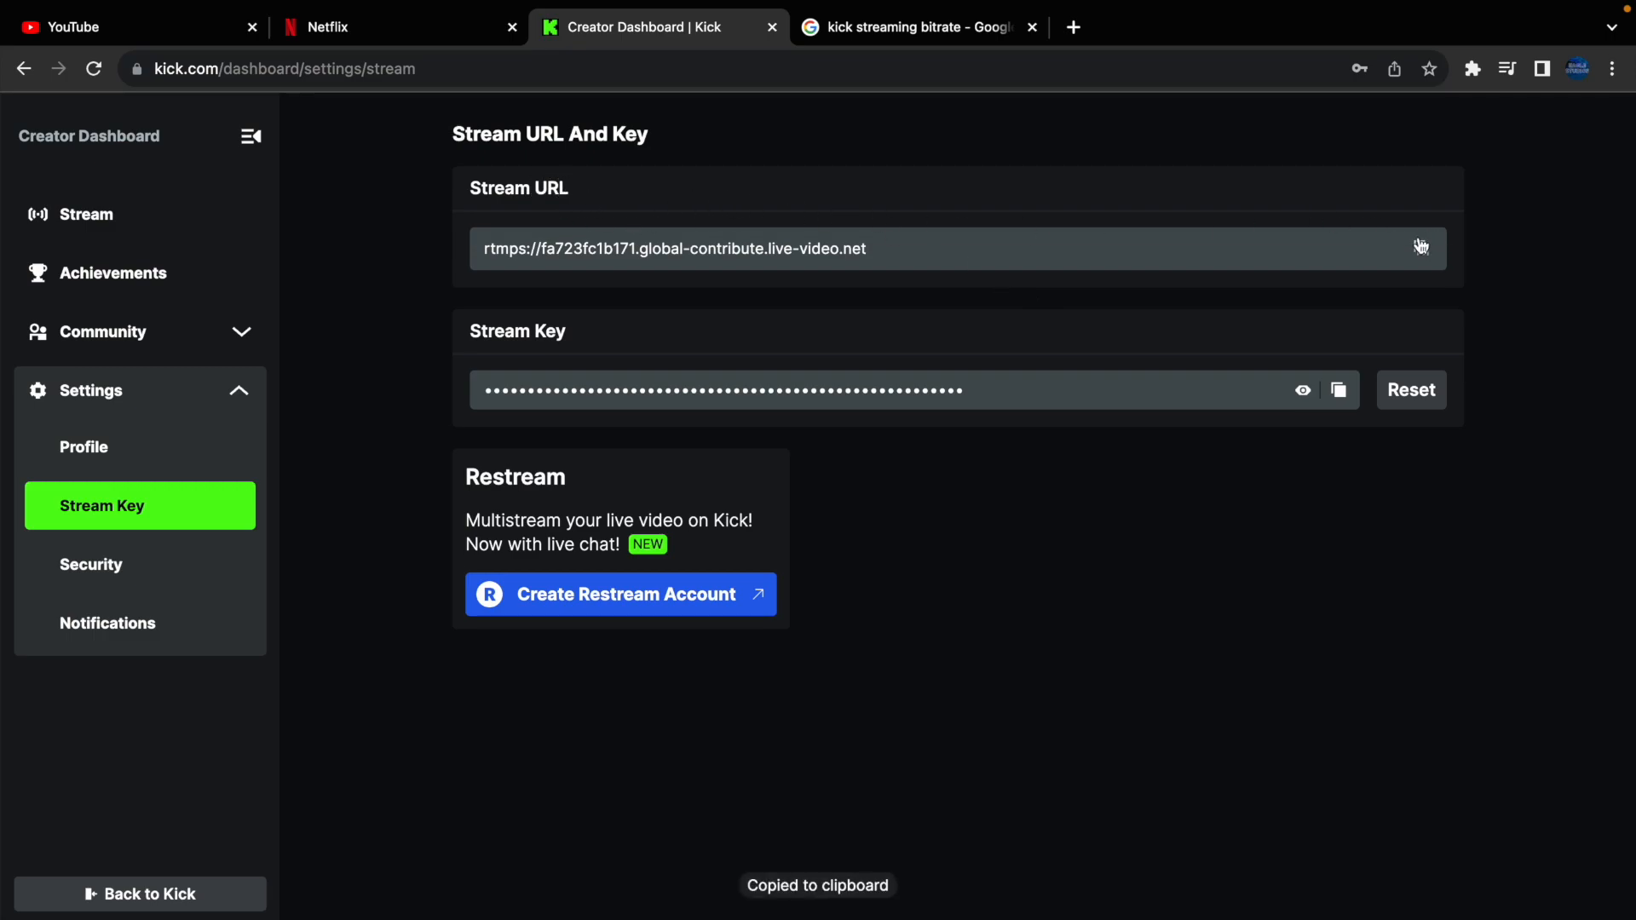
Step: Return to Streamlabs Desktop and replace the custom server's URL with the Stream URL copied from Kick
key(super+Tab)
click(1085, 445)
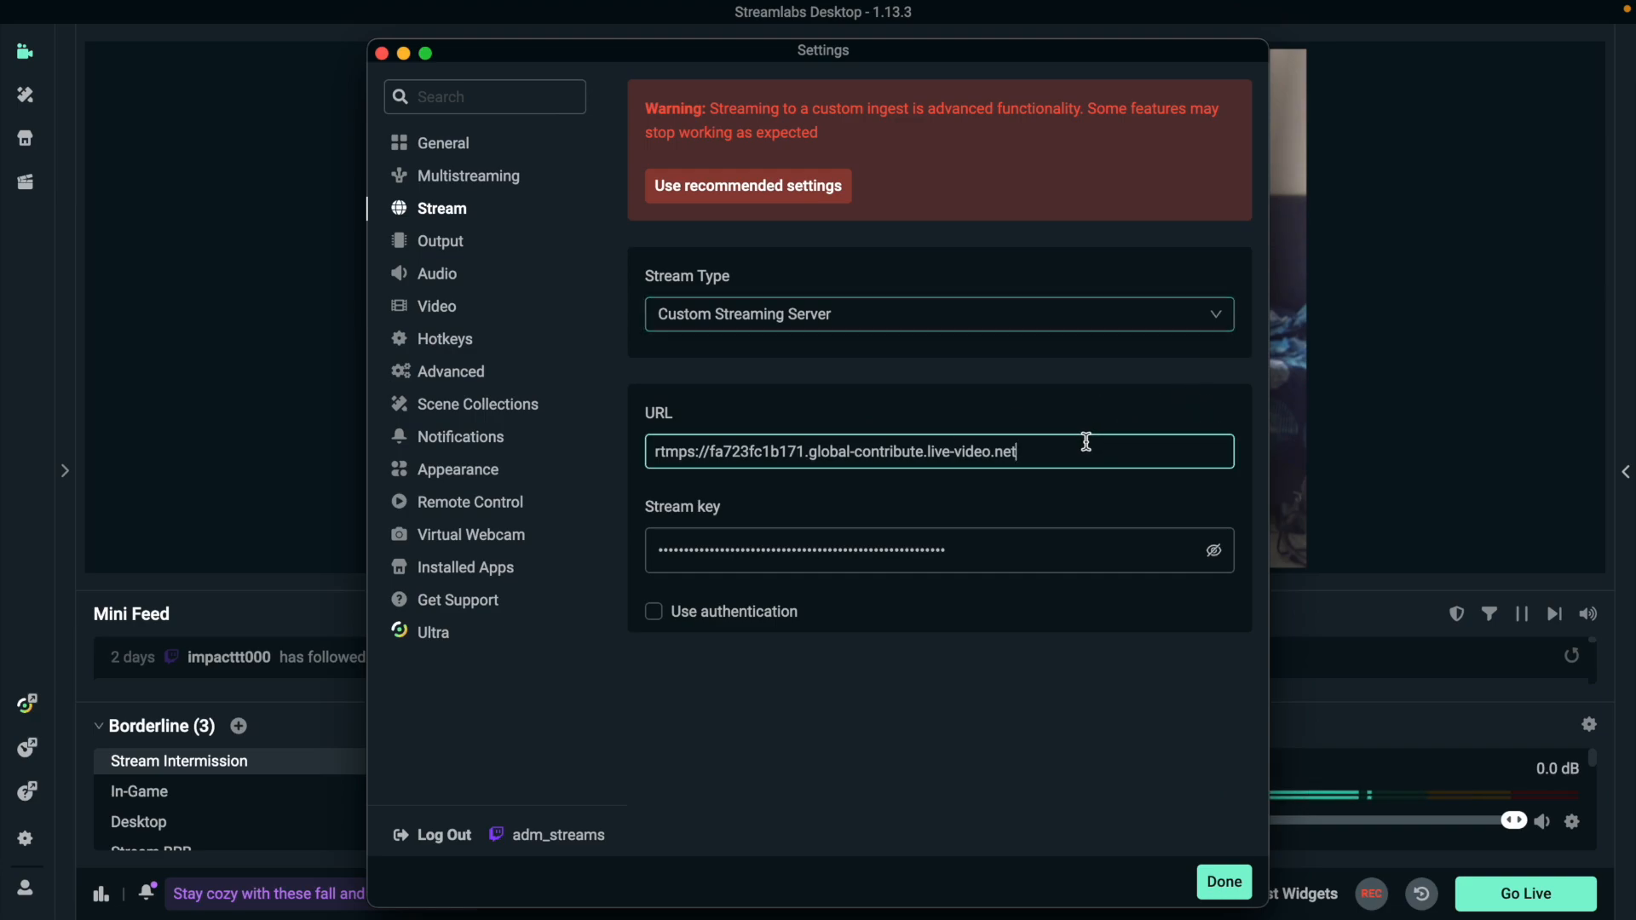
drag(1032, 454, 511, 457)
key(BackSpace)
right_click(732, 451)
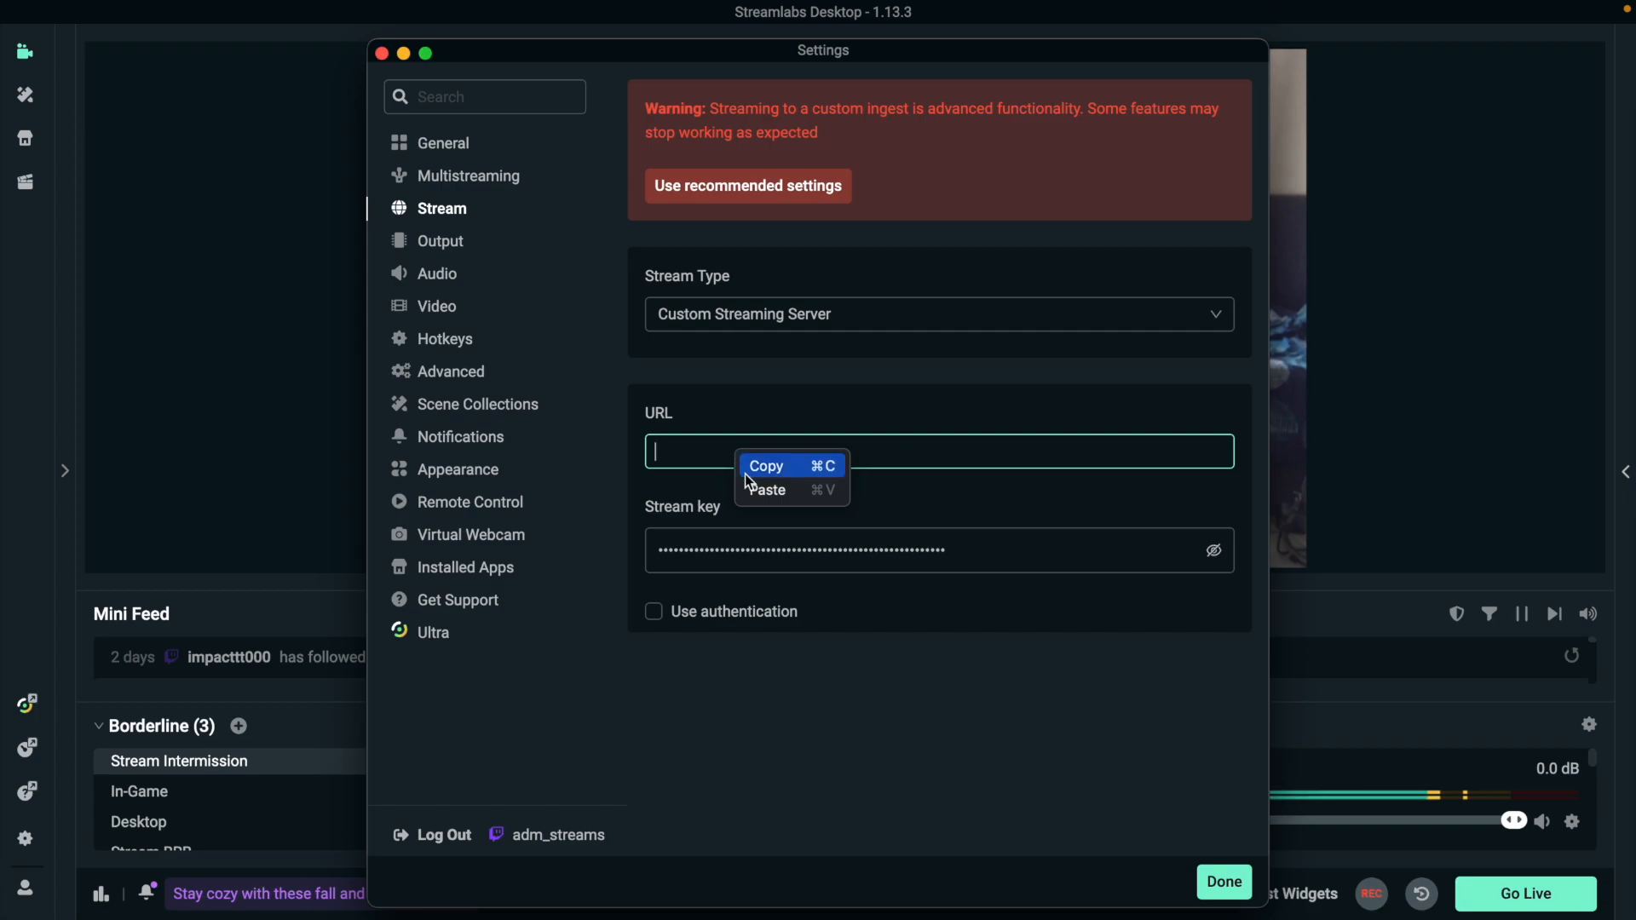
click(760, 485)
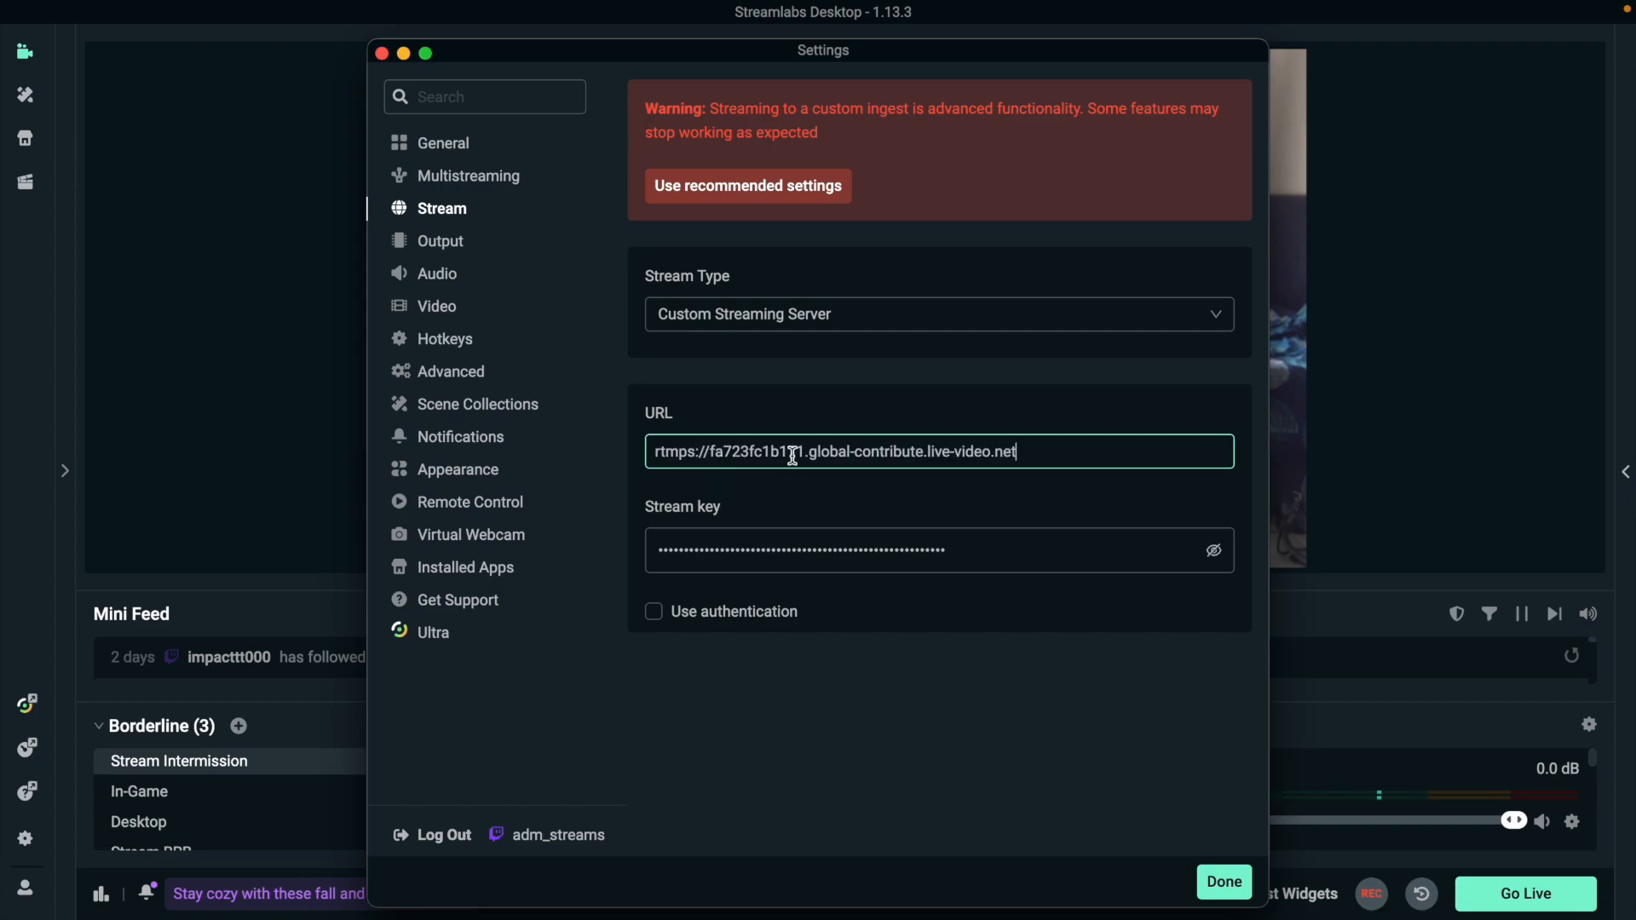
Step: Switch back to Kick in the browser, reset the stream key and copy the new key
key(ctrl+Right)
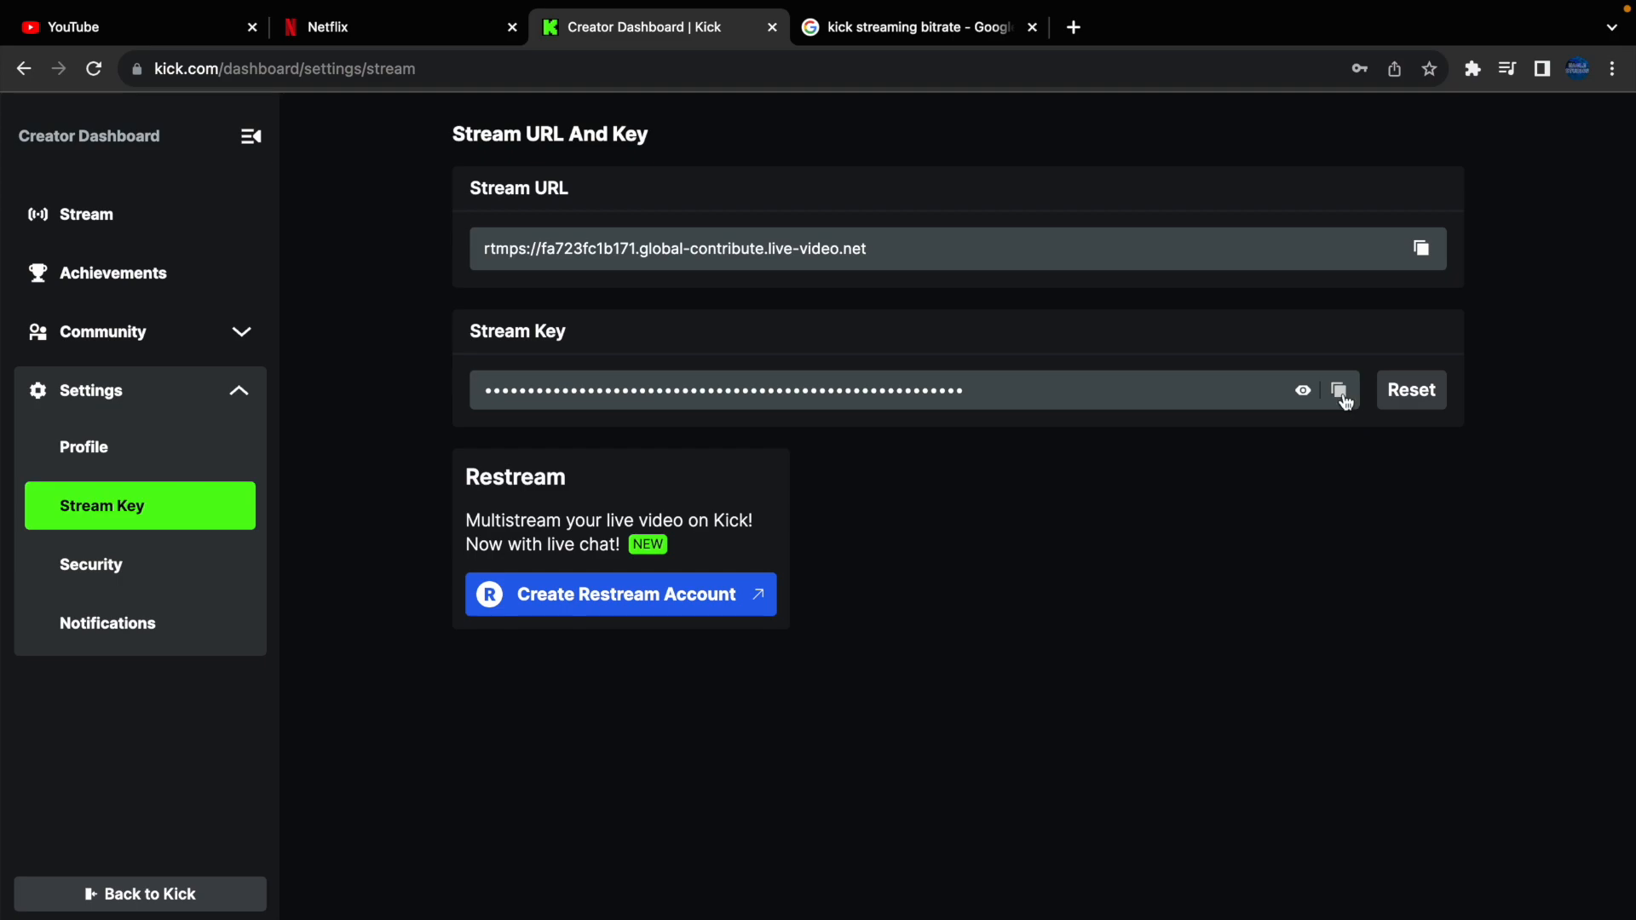
click(1395, 399)
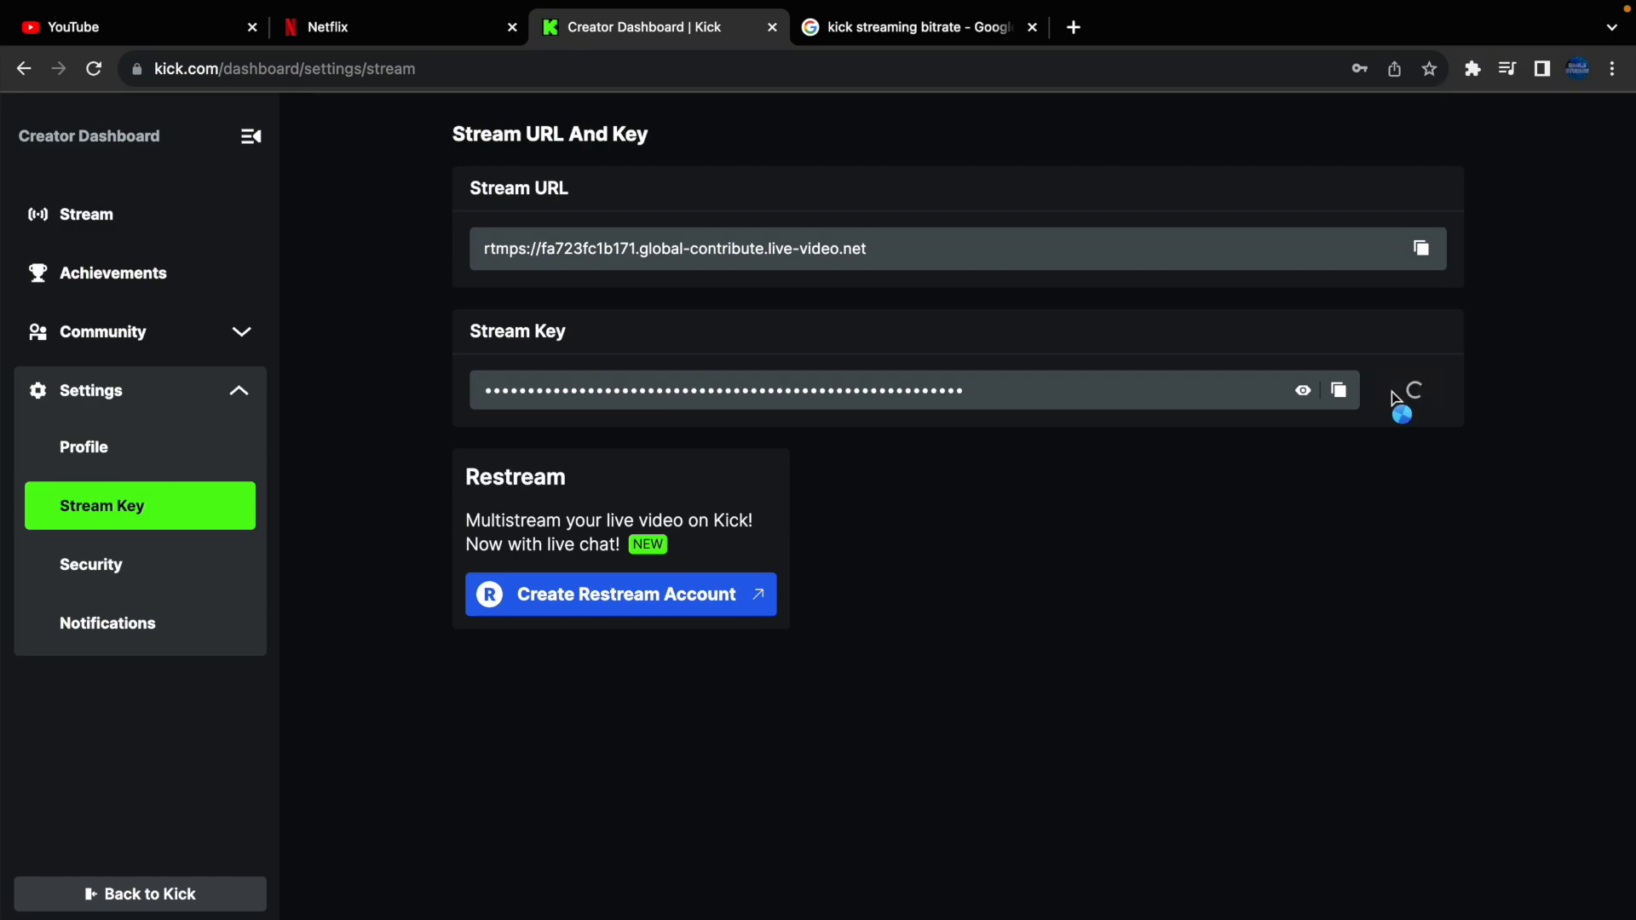
click(1340, 393)
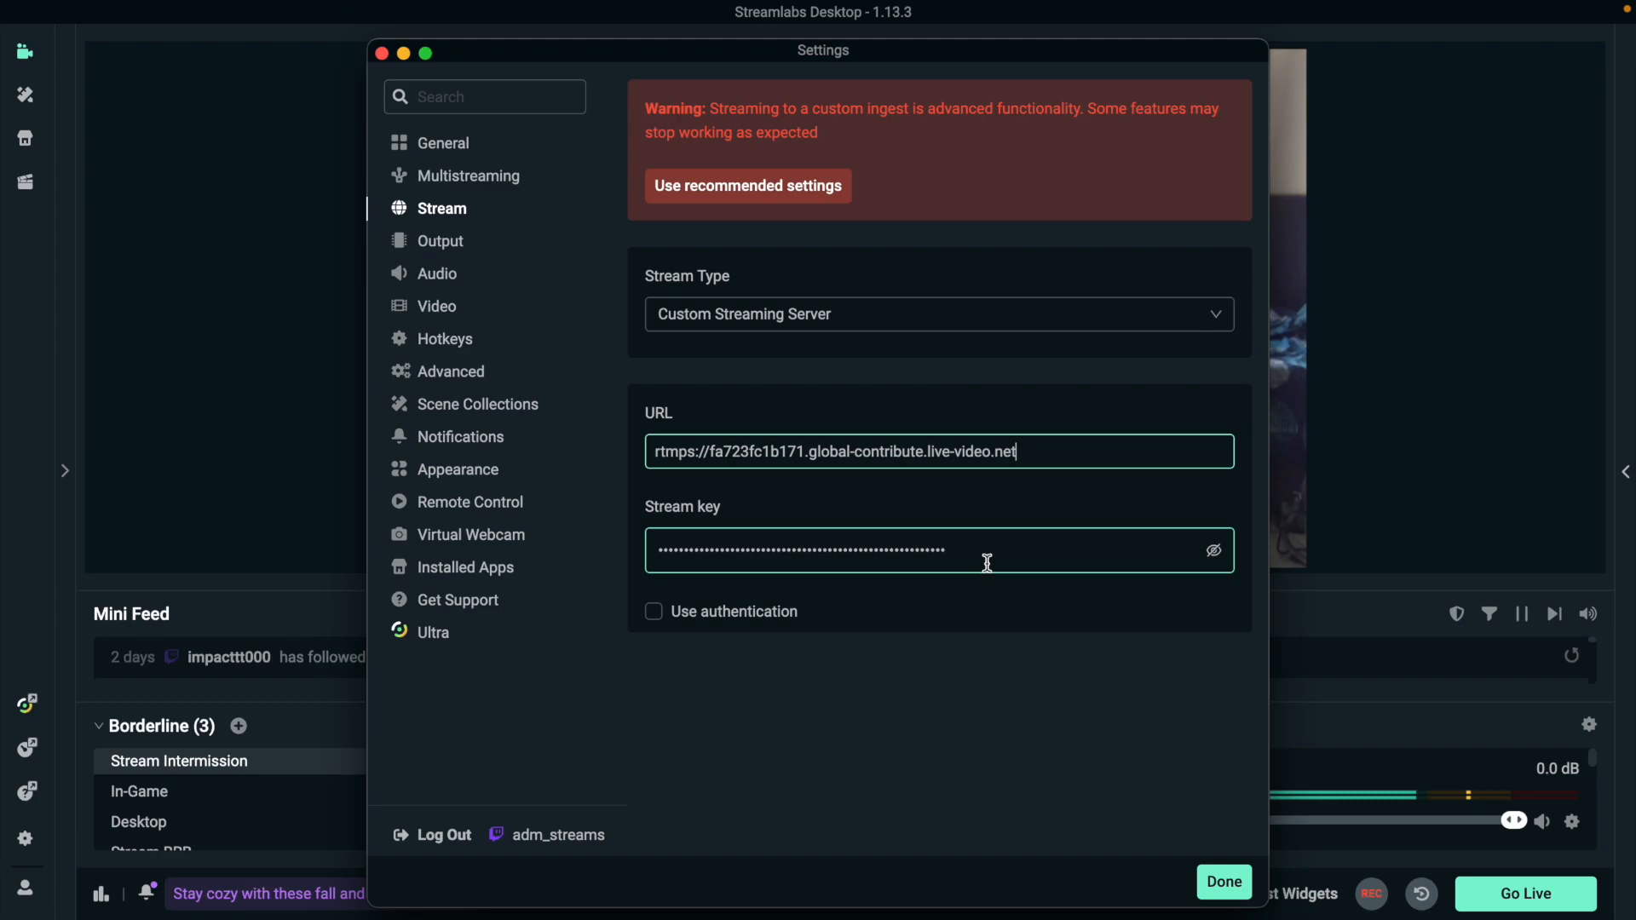
Step: In Streamlabs Desktop, clear the Stream key field and paste the stream key copied from Kick
drag(985, 562, 736, 558)
click(736, 558)
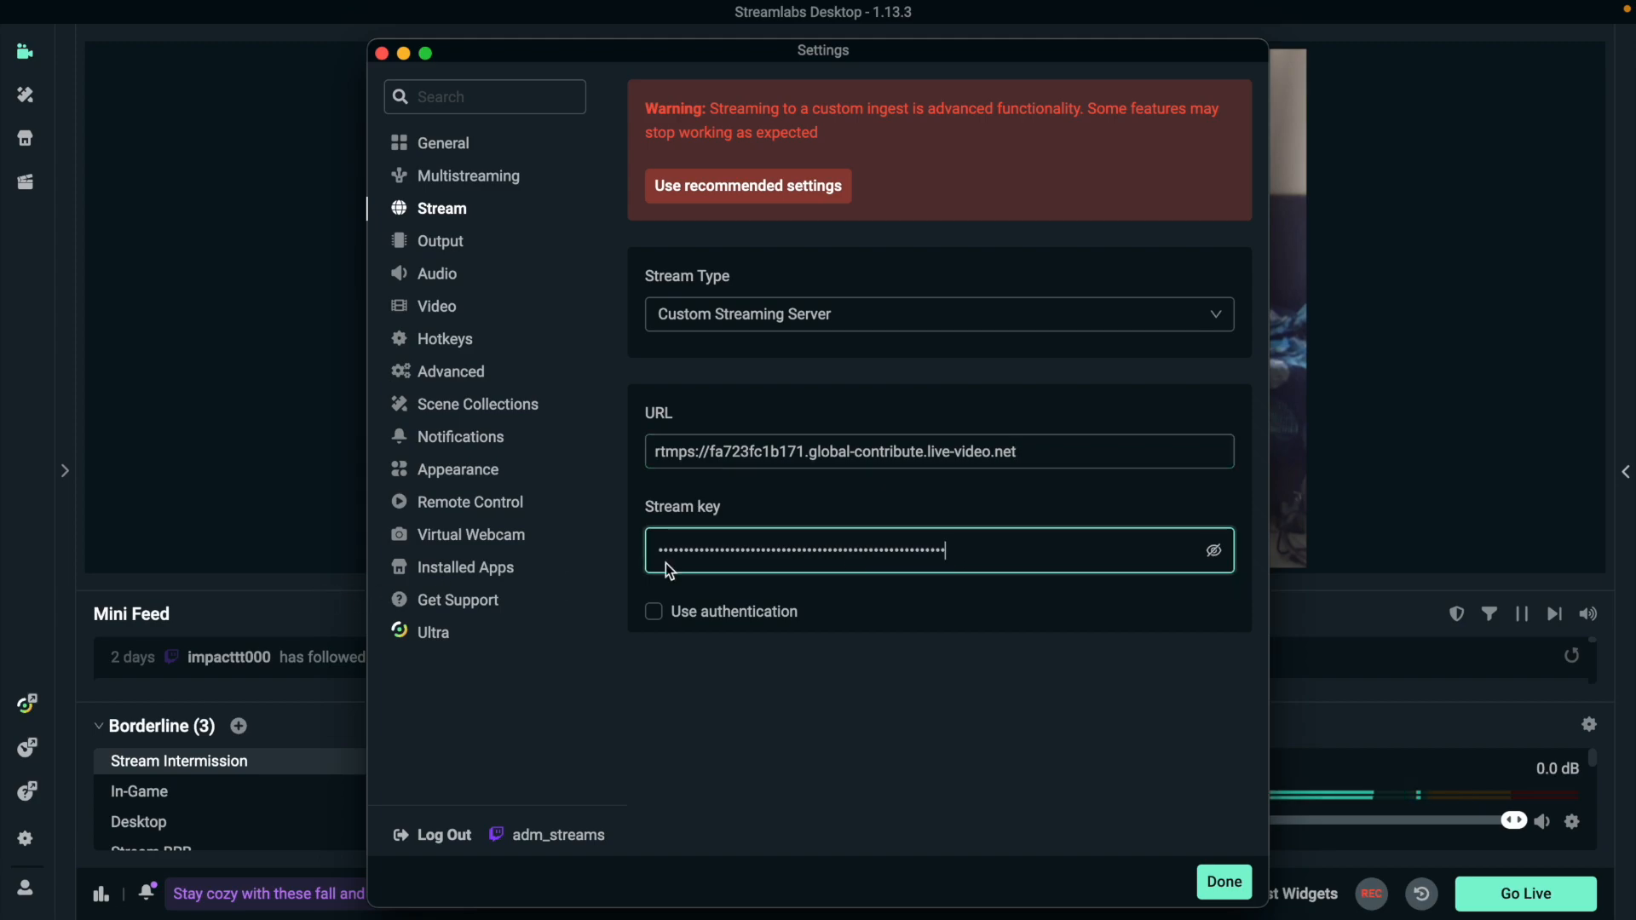
key(ctrl+a)
key(BackSpace)
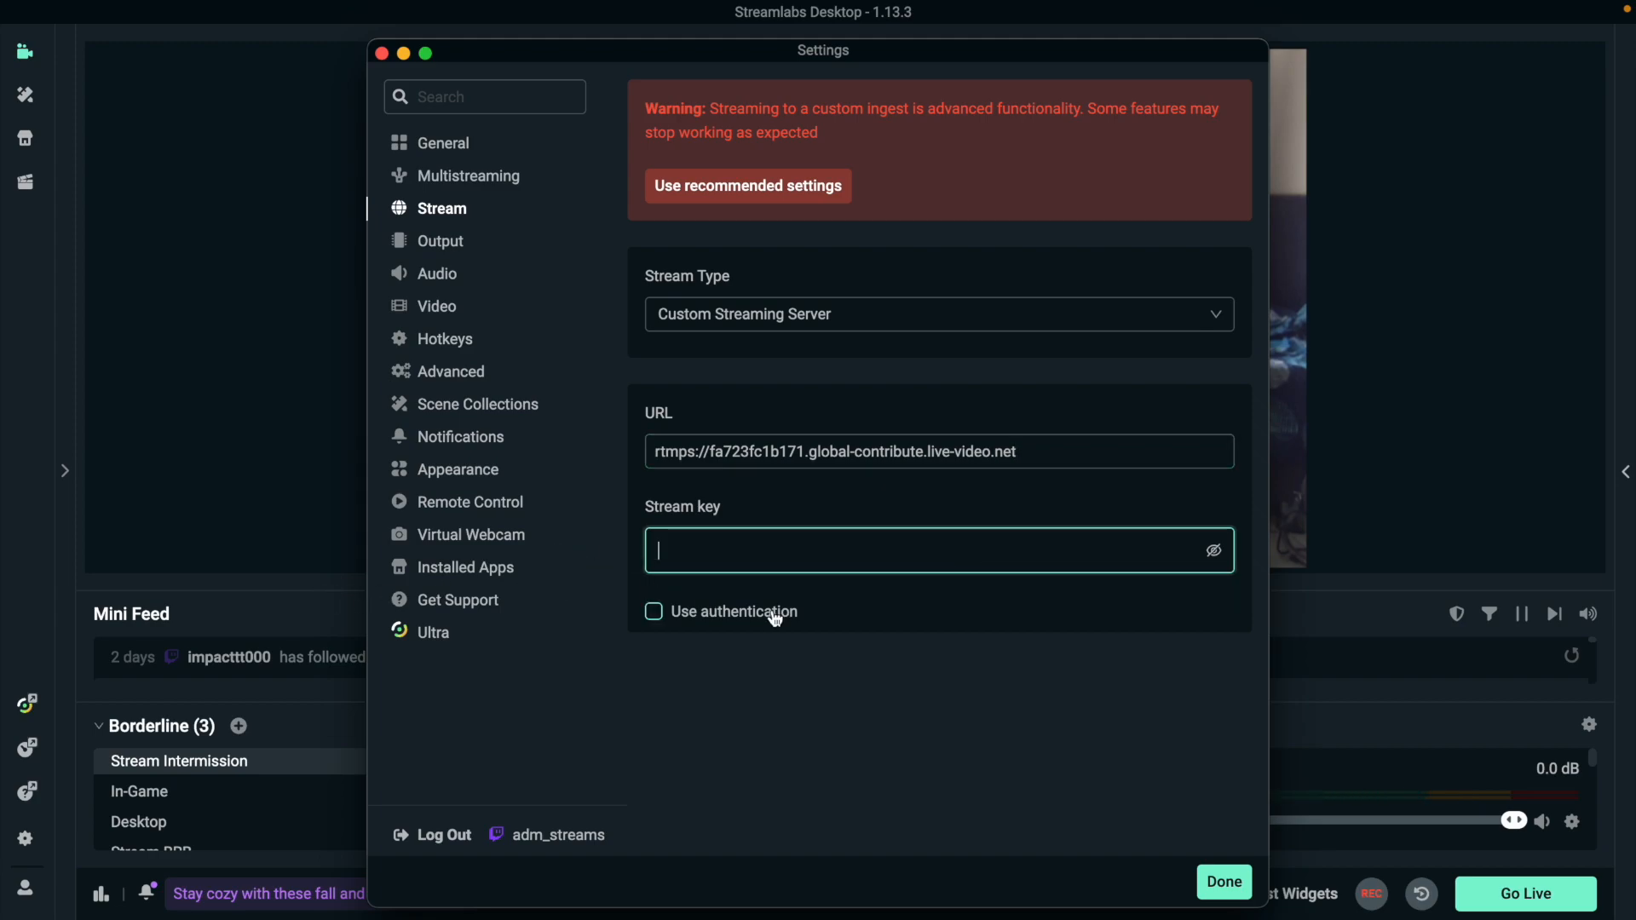
right_click(768, 555)
click(814, 588)
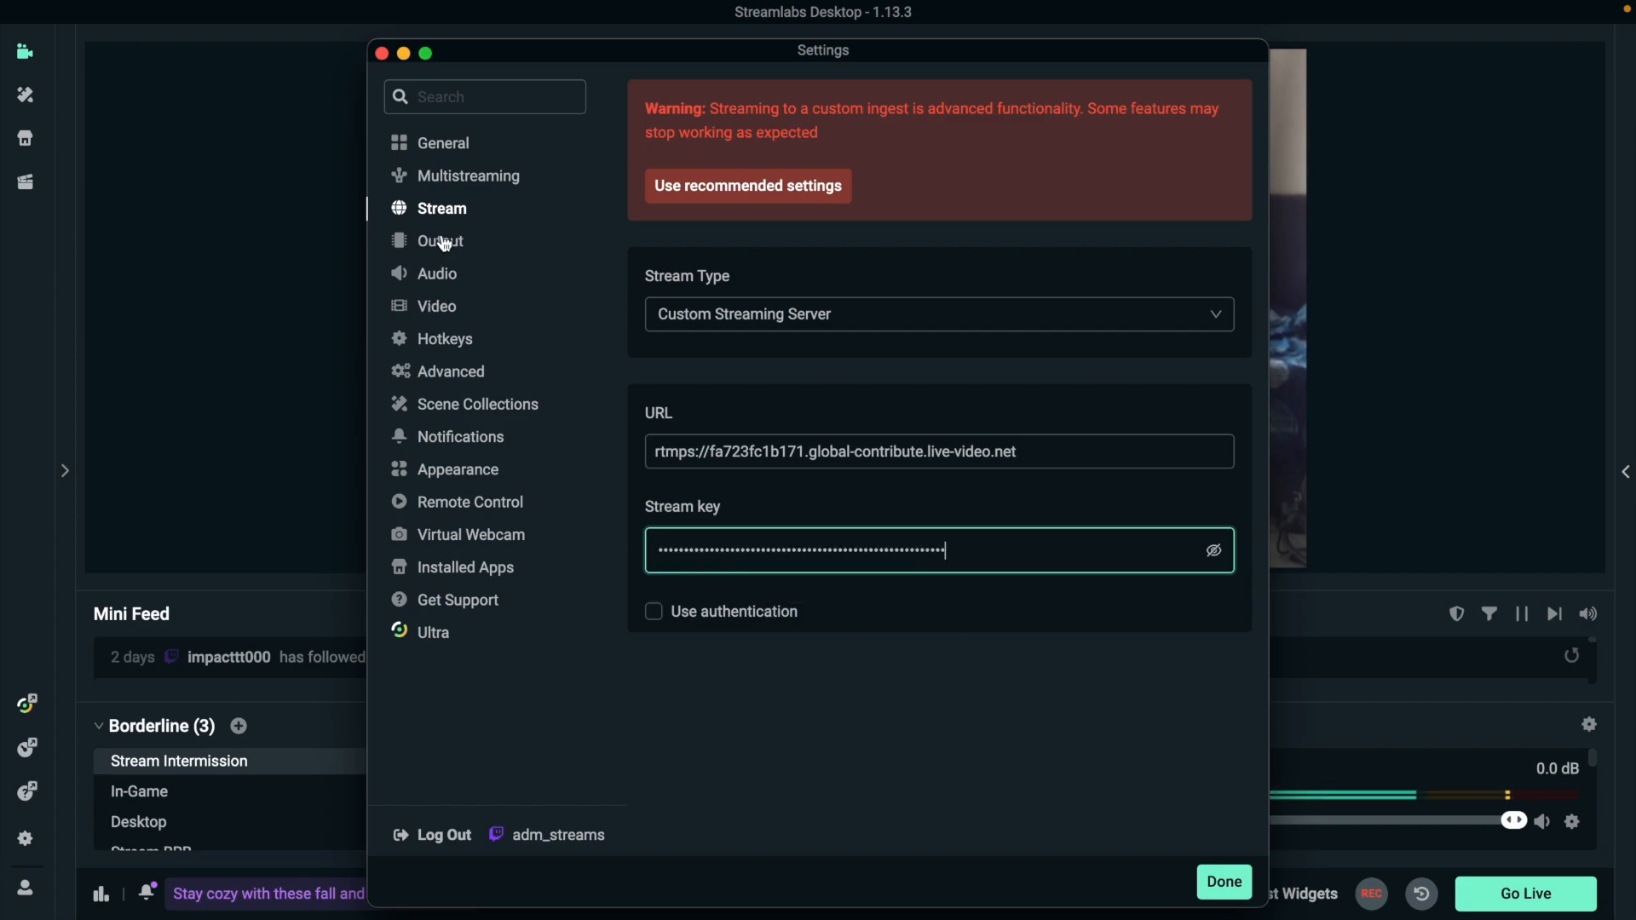
Step: Check Kick's maximum supported bitrate in the browser's open Google results for "kick streaming bitrate"
key(ctrl+Right)
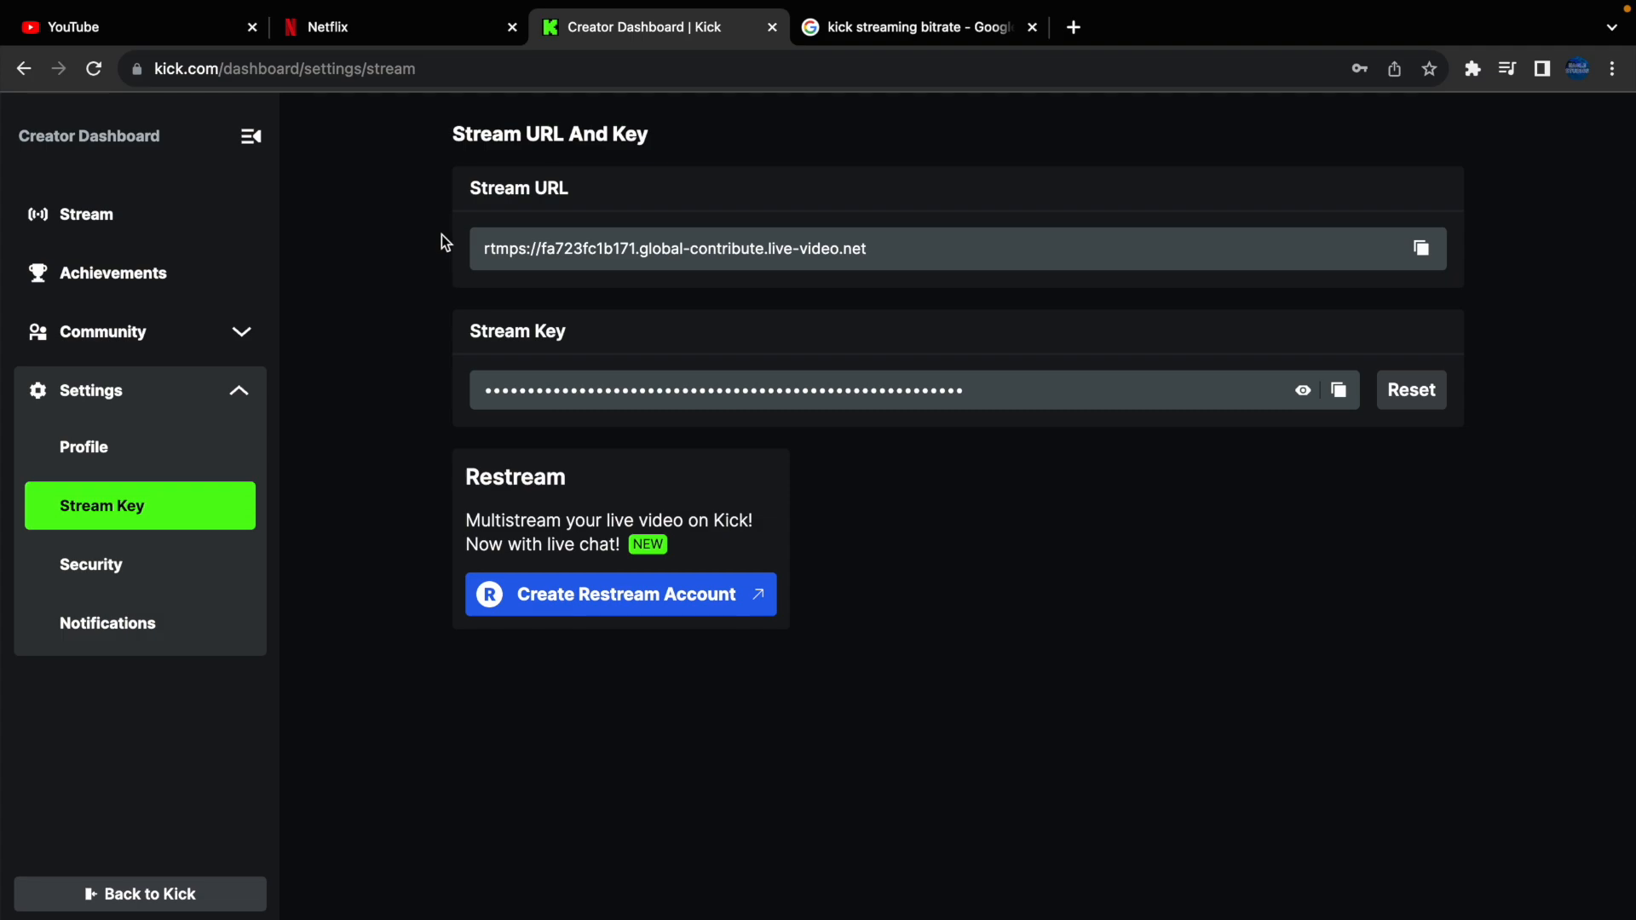
click(908, 26)
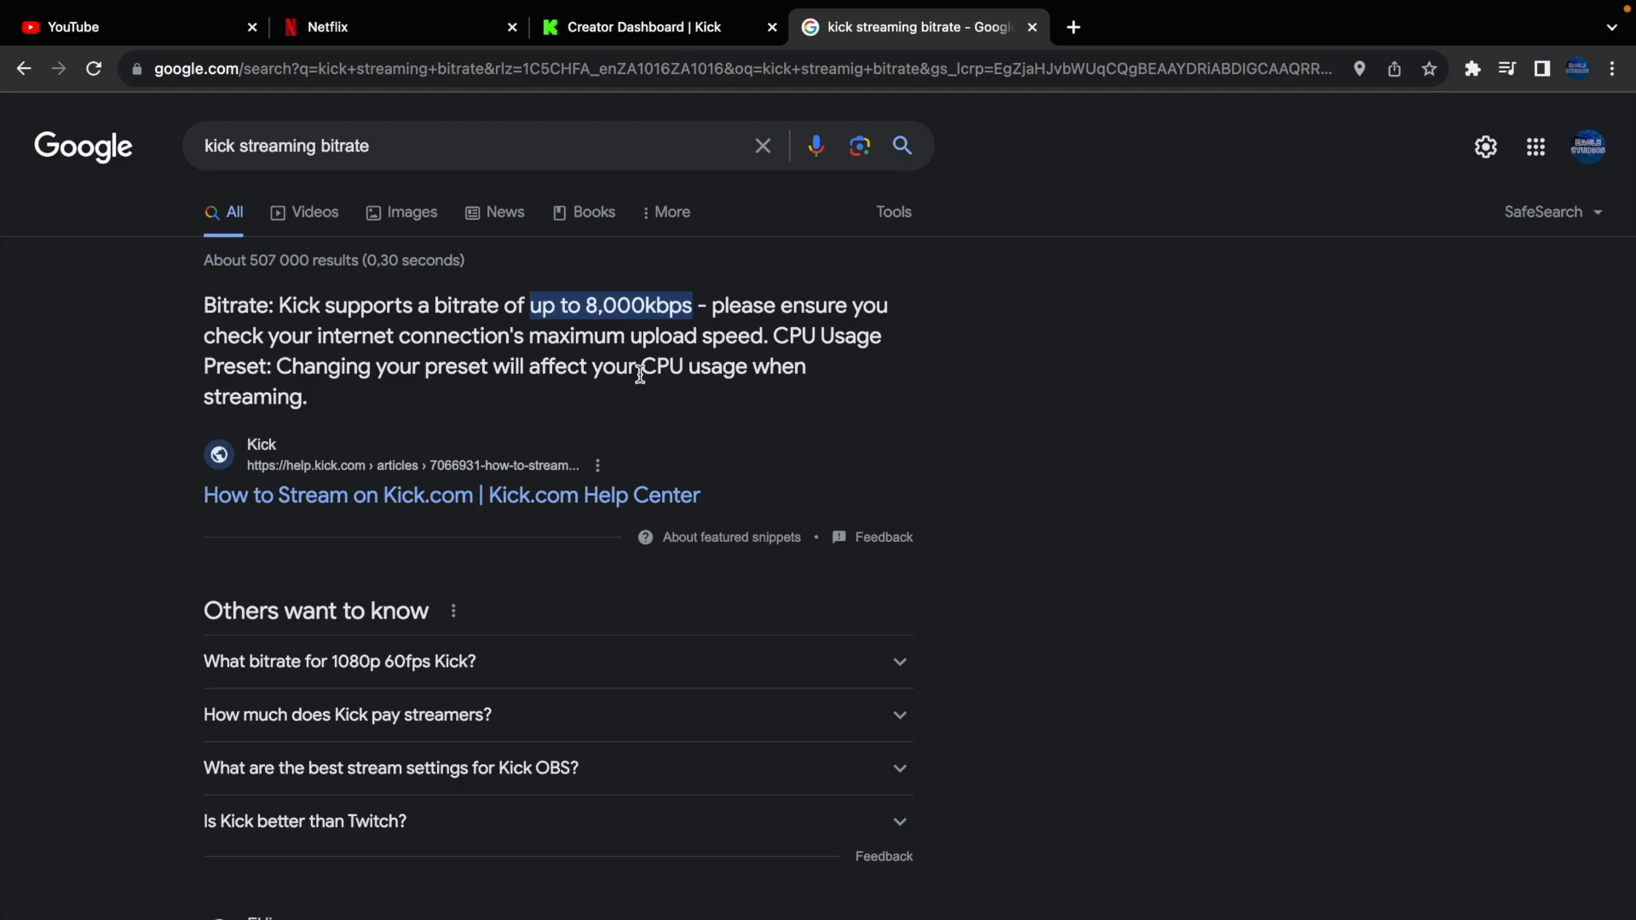
Step: Return to Streamlabs Desktop, review the streaming bitrate in the Output settings and finish the settings
key(ctrl+Left)
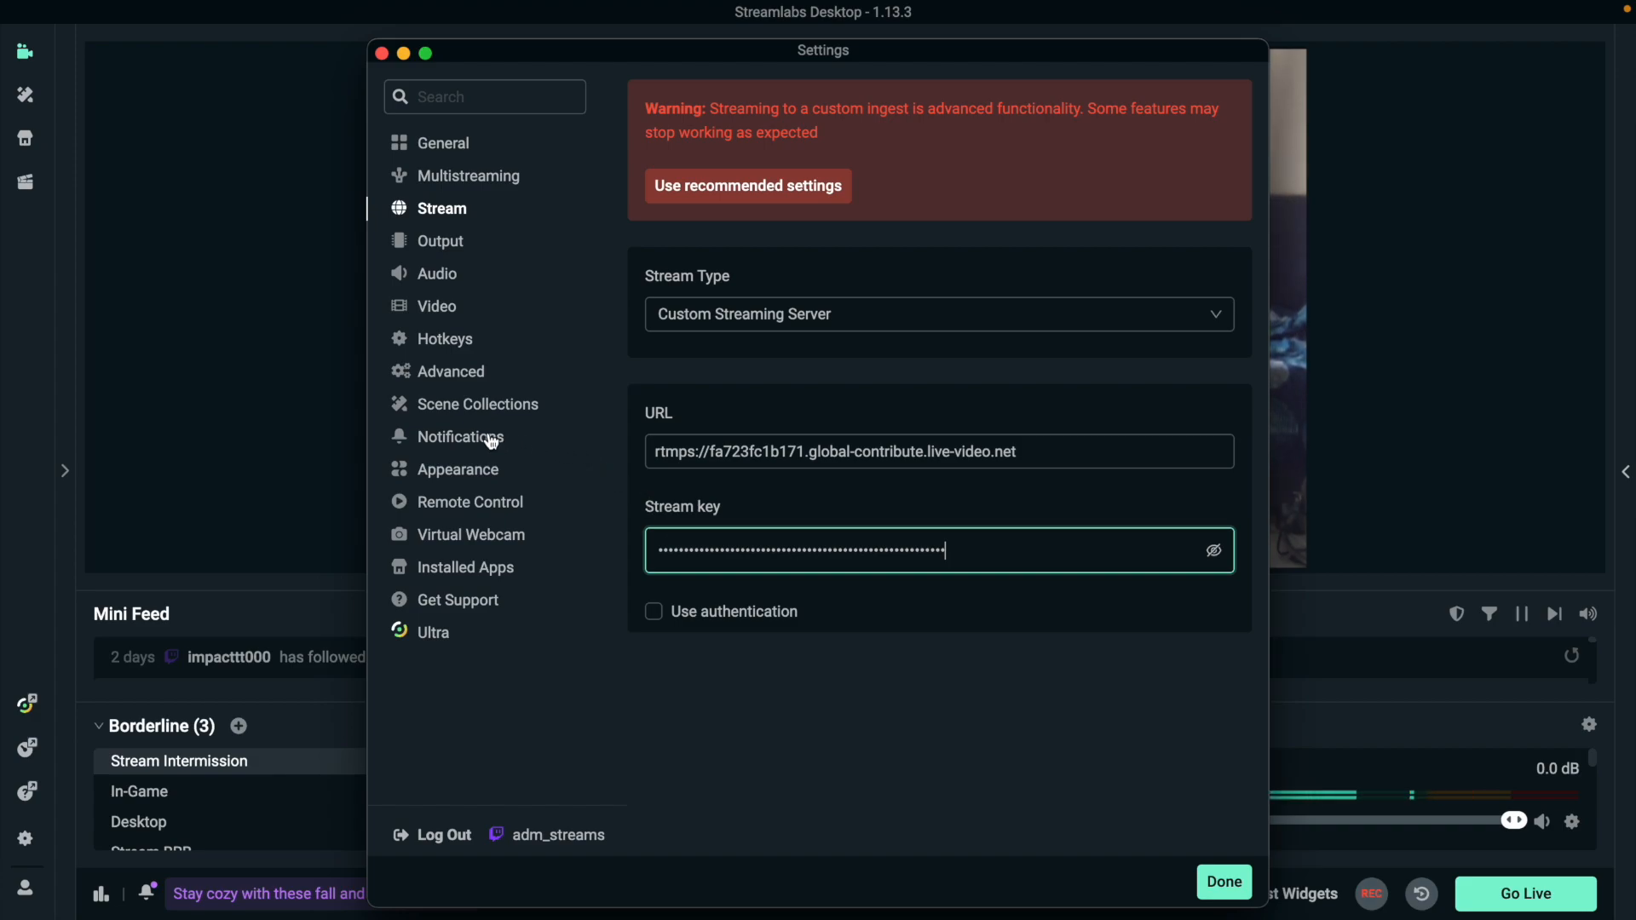
click(445, 245)
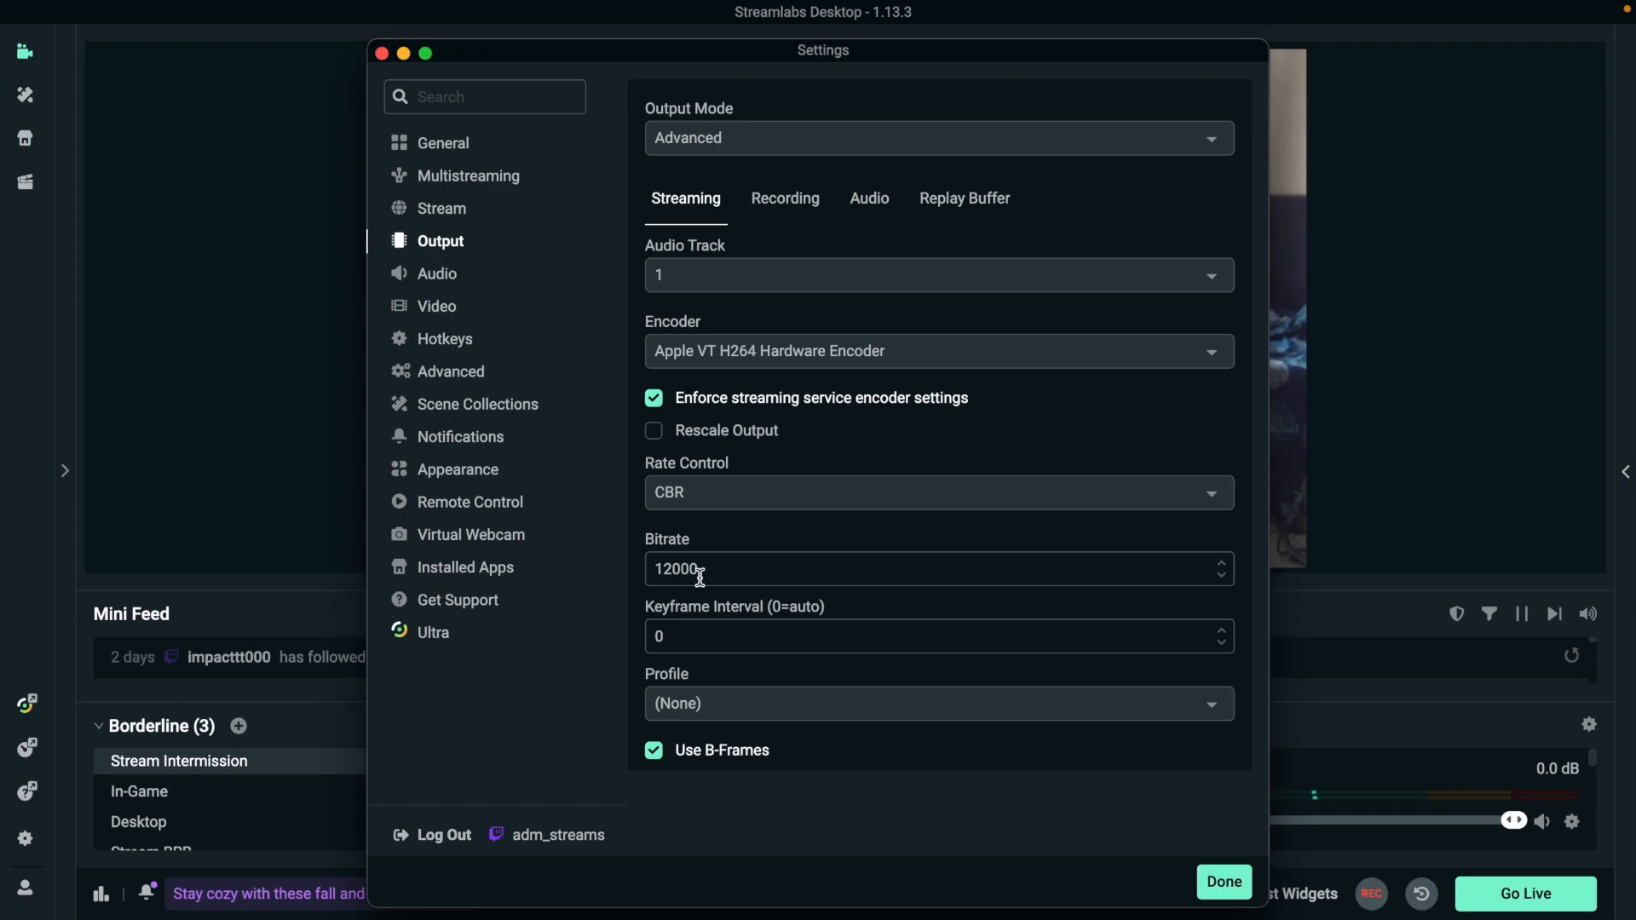
click(1225, 882)
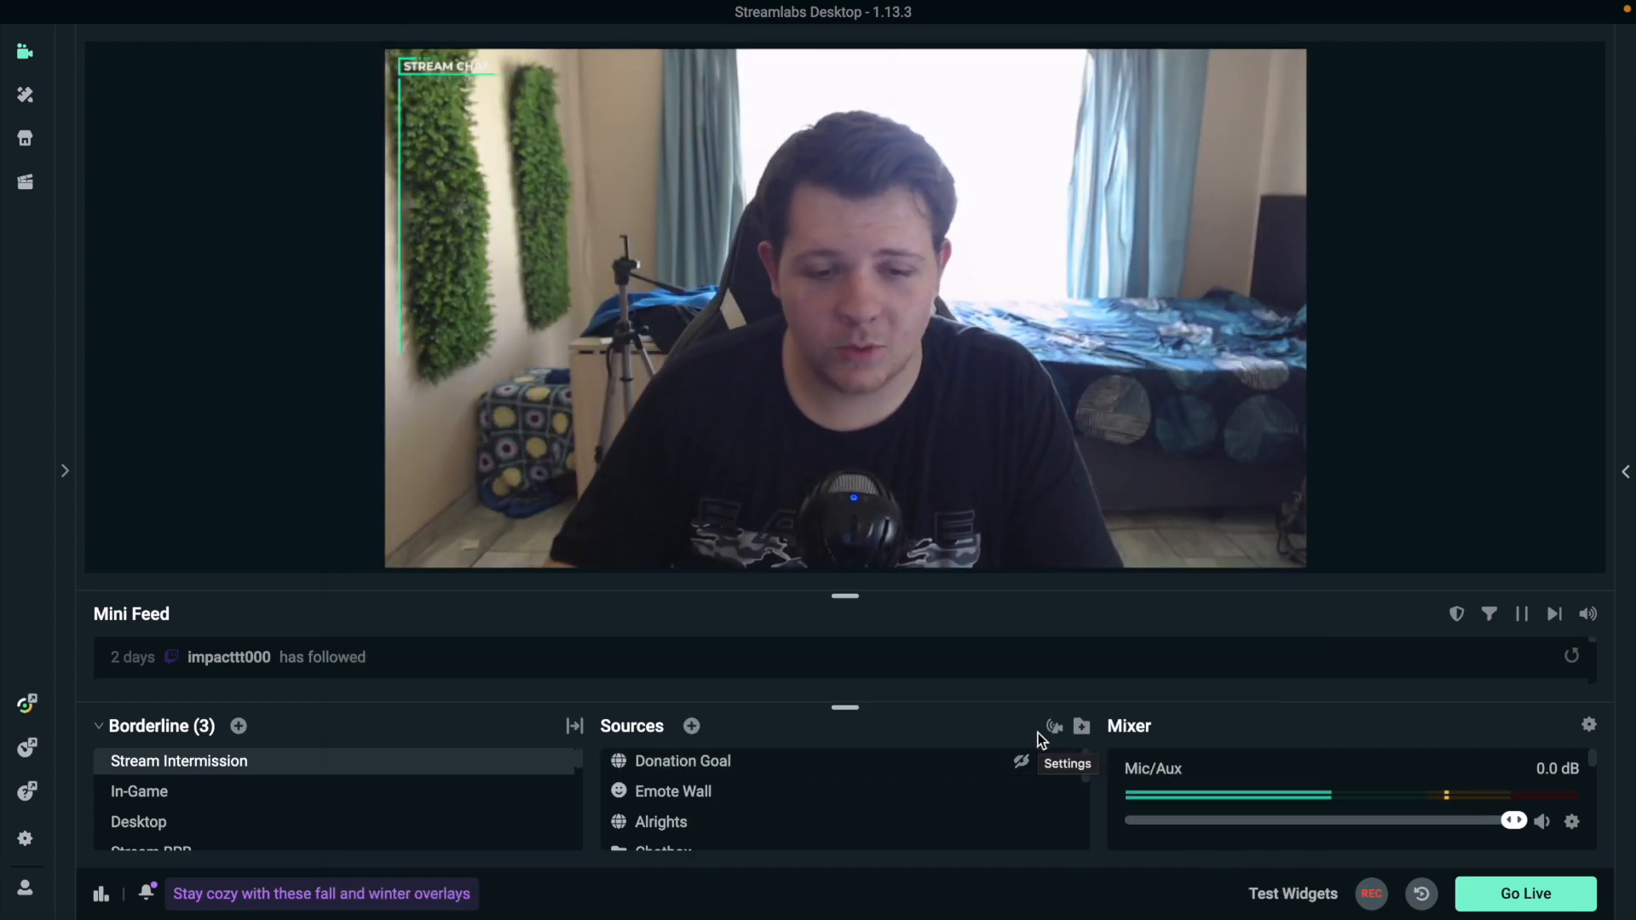